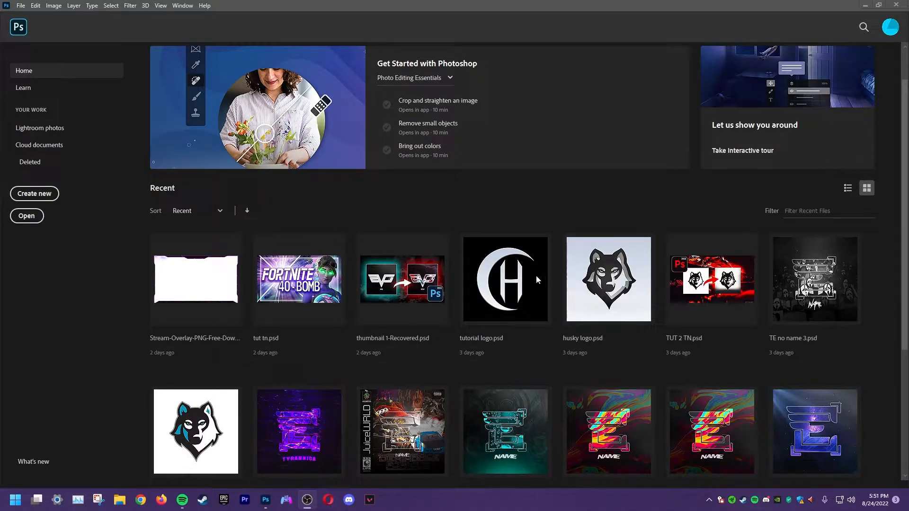
Open the recent file tutorial logo.psd and hide all layer effects on the Ellipse 1 layer
left_click(497, 277)
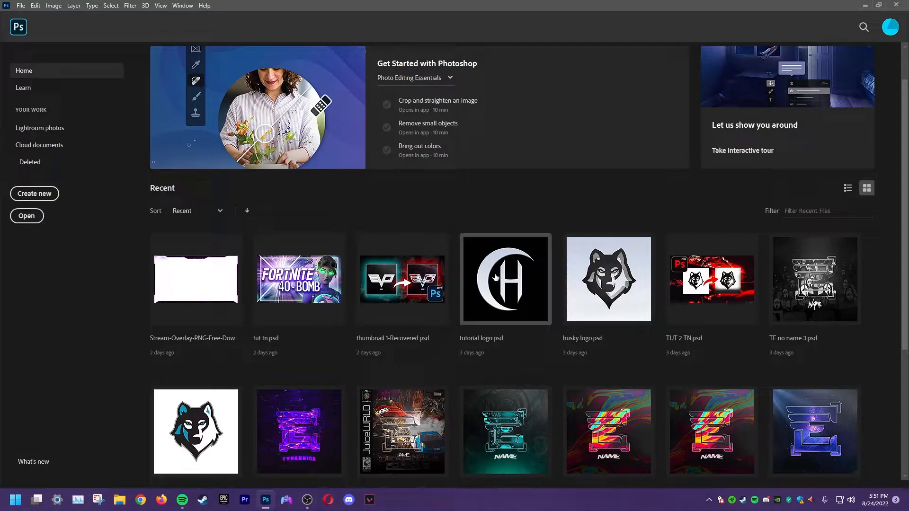
left_click(529, 280)
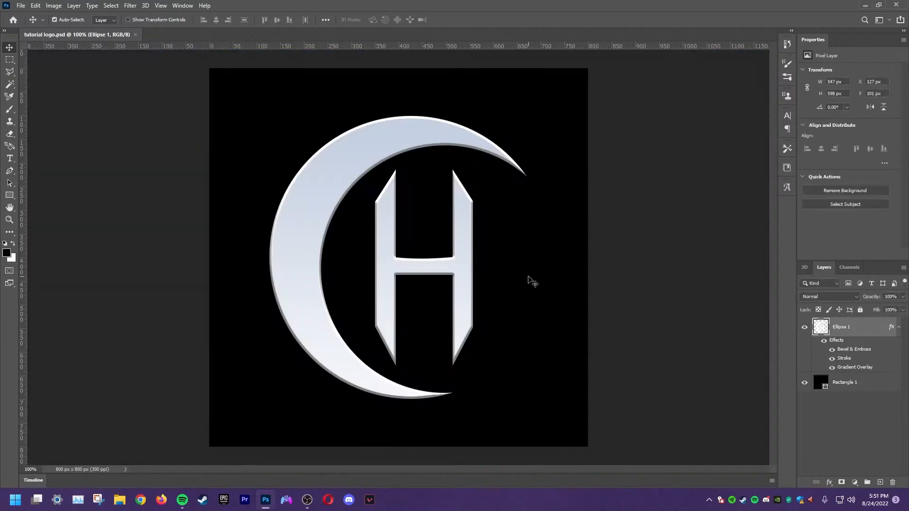
left_click(825, 341)
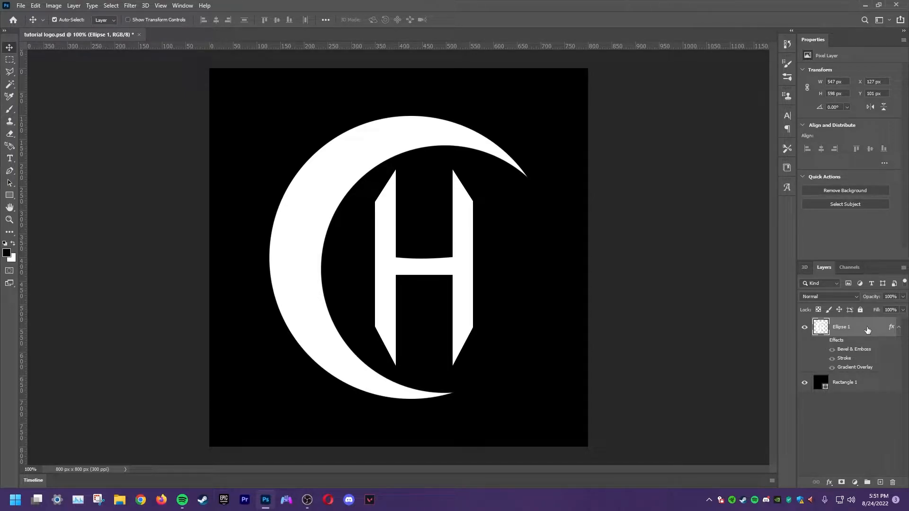
Create a 3D extrusion from the Ellipse 1 layer and turn off Catch Shadows and Cast Shadows on its mesh
right_click(868, 330)
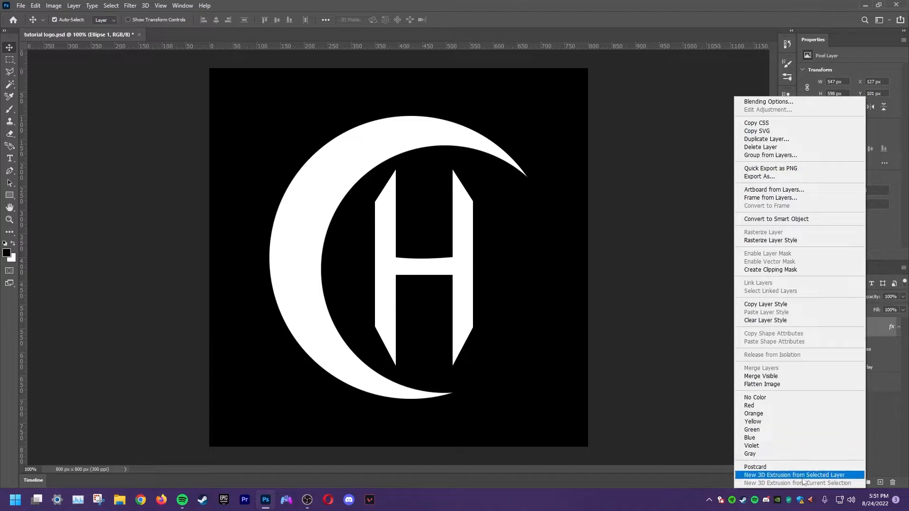
left_click(803, 476)
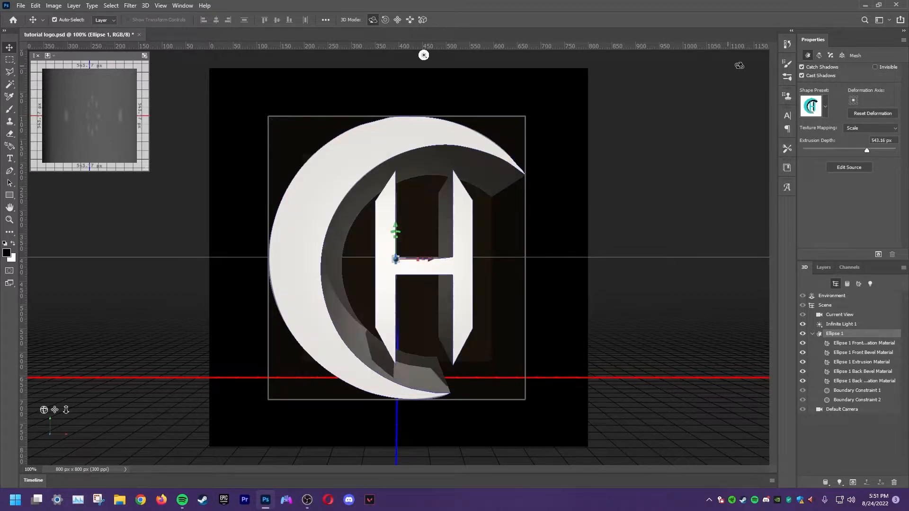
left_click(803, 67)
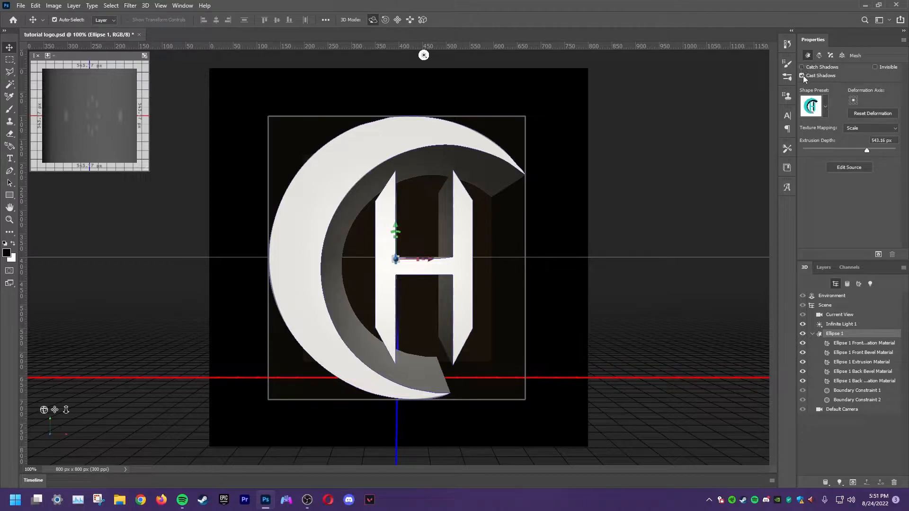
left_click(803, 75)
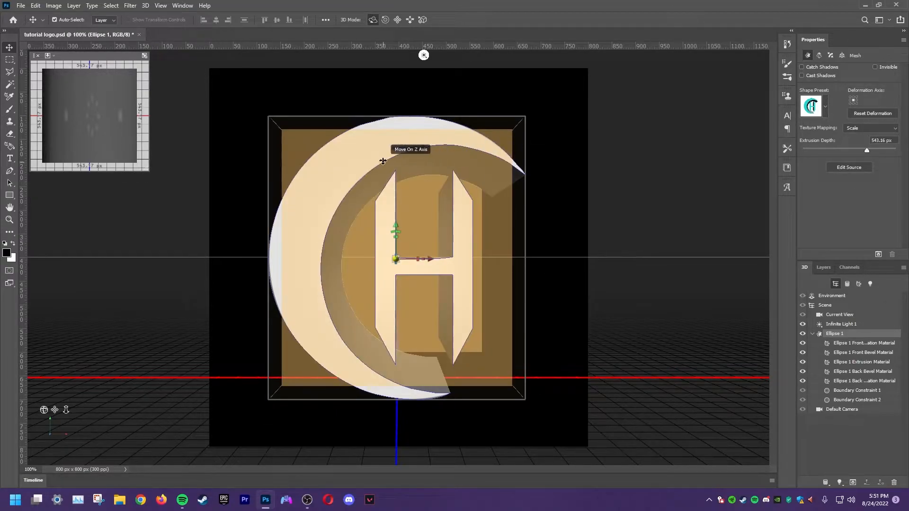
Apply the yellow-gold material preset to the logo's front face and set its glow to 100%
left_click(363, 144)
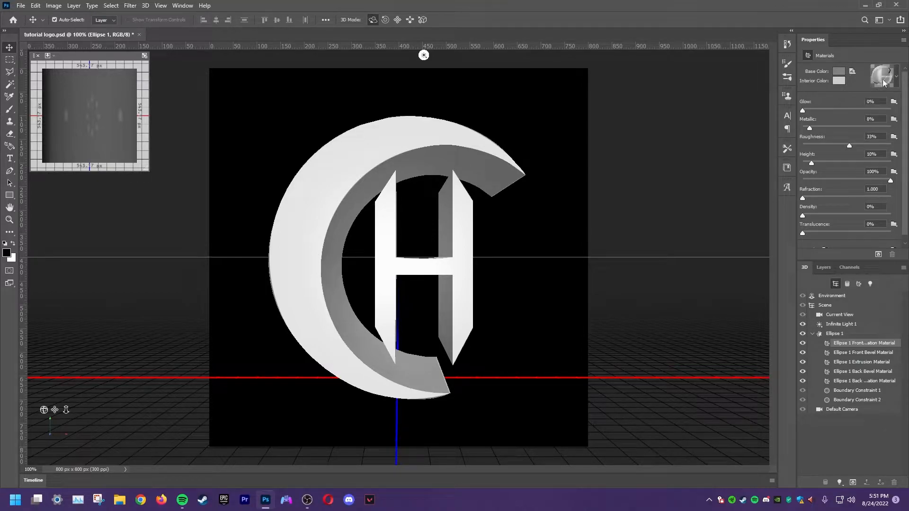
left_click(883, 83)
scroll(823, 140, "down", 5)
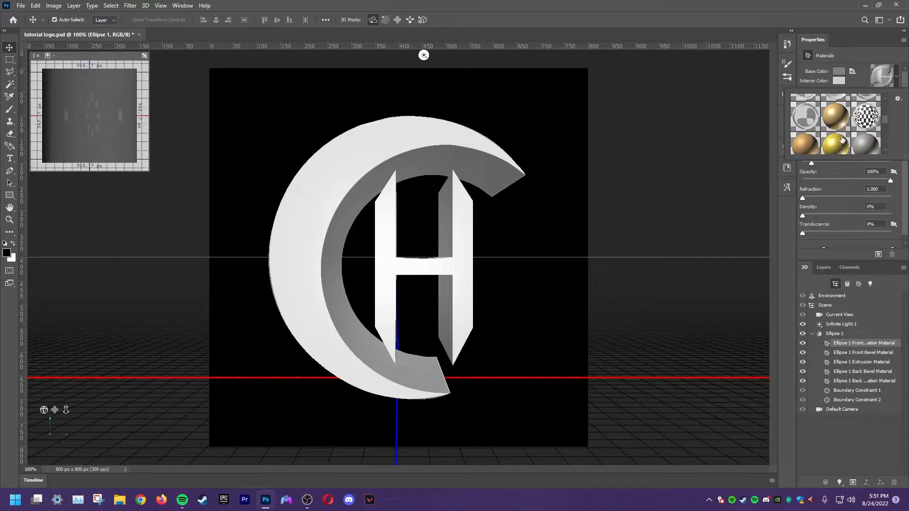
left_click(842, 142)
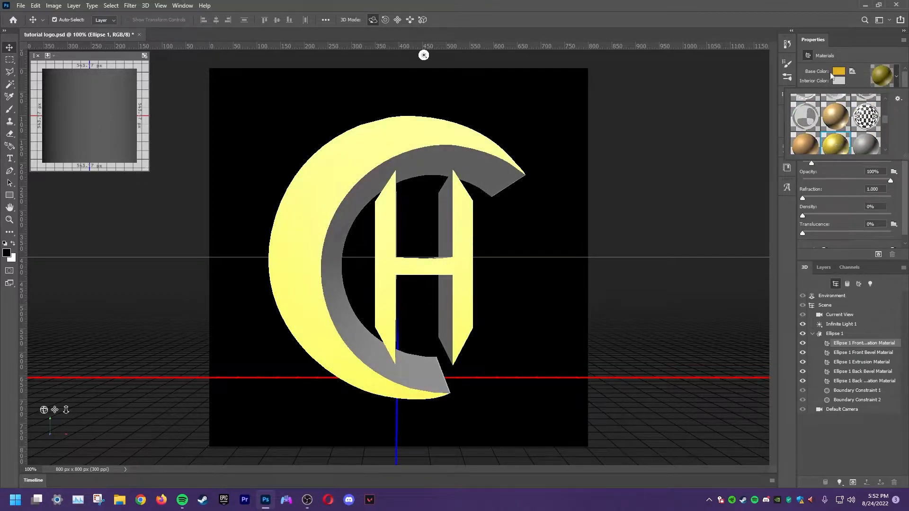
left_click(847, 90)
left_click_drag(807, 111, 892, 112)
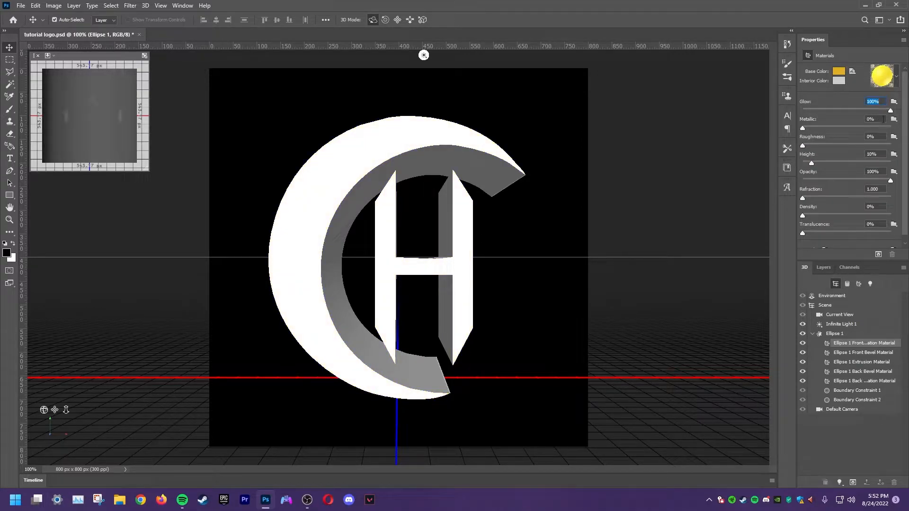
Give the extrusion sides the yellow-gold material preset with a pure red base color (255, 0, 0) and 100% glow
left_click(487, 177)
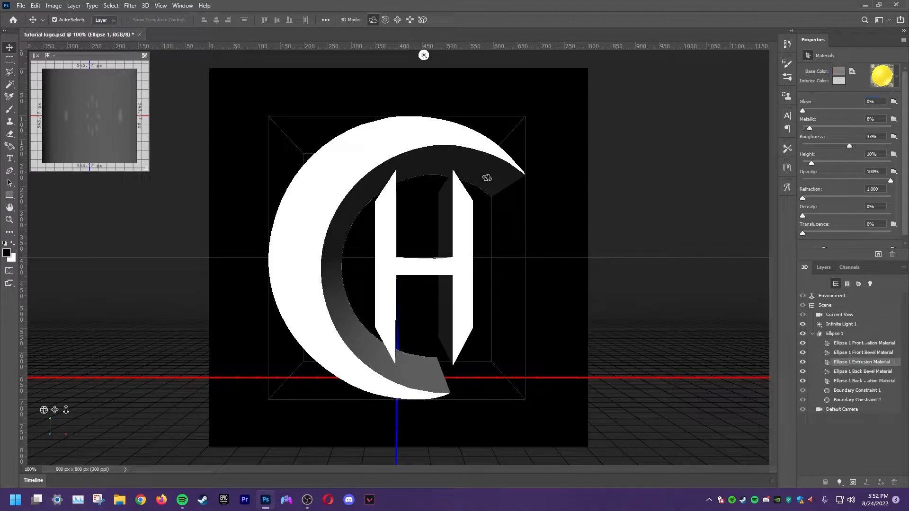
left_click(884, 77)
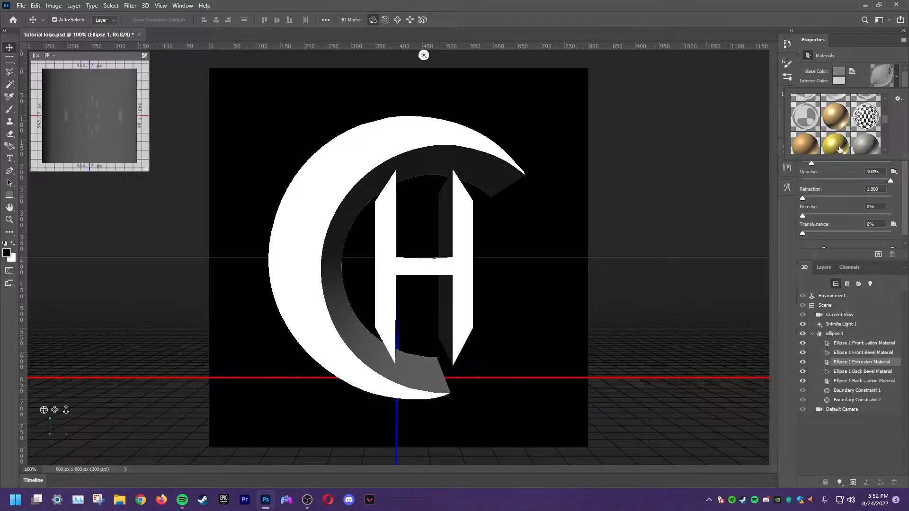
scroll(839, 150, "down", 2)
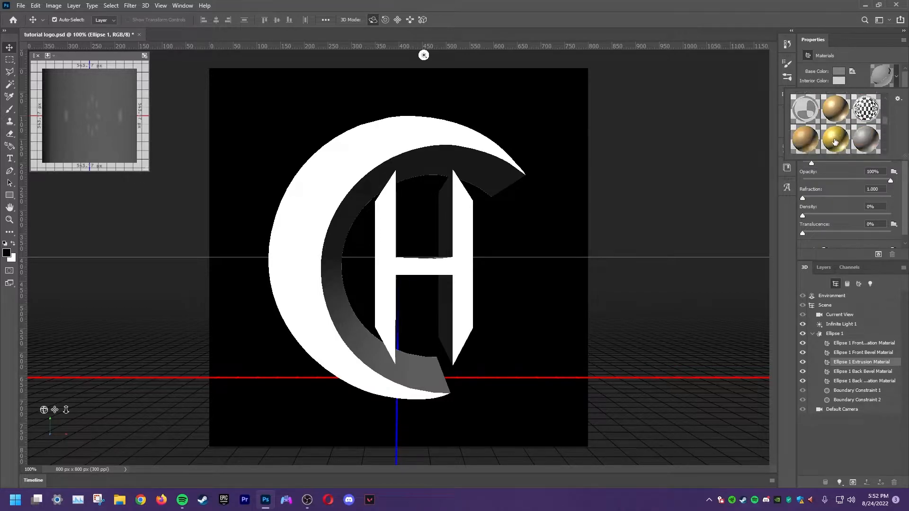
left_click(836, 139)
left_click(838, 71)
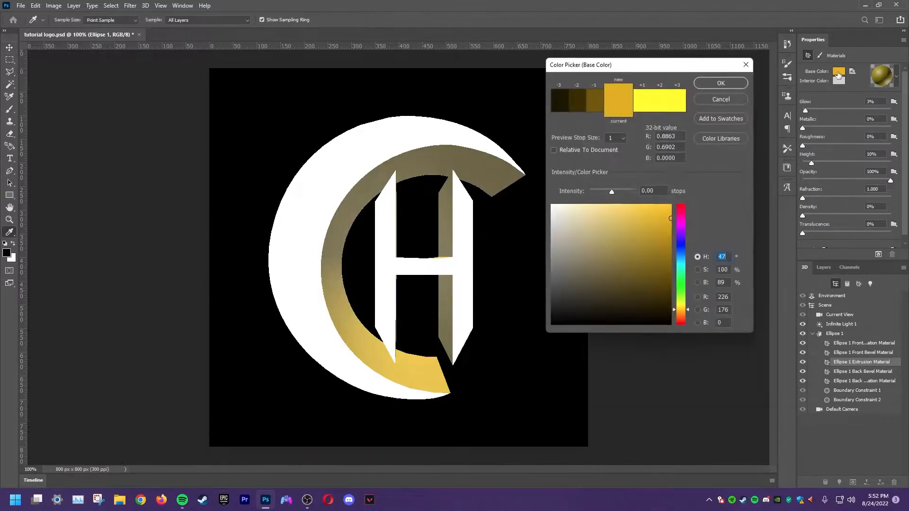
left_click_drag(680, 231, 682, 199)
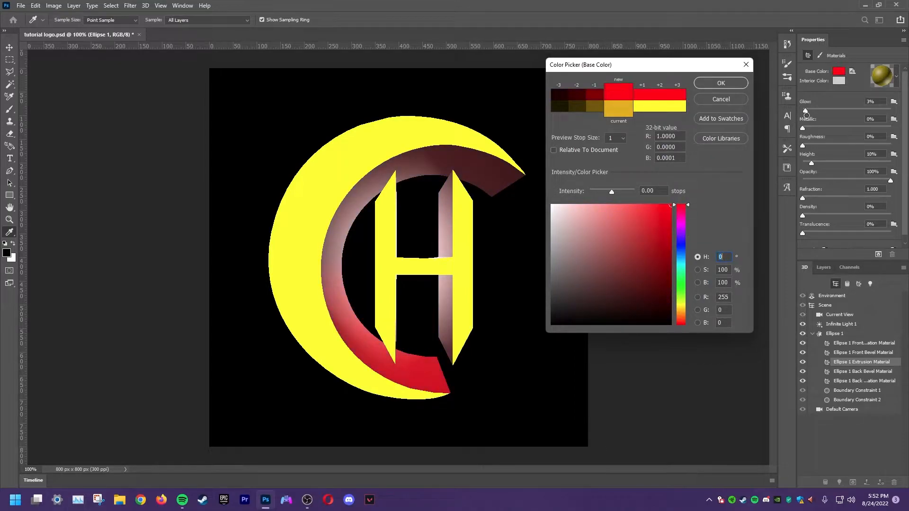
left_click(722, 84)
left_click_drag(806, 111, 890, 111)
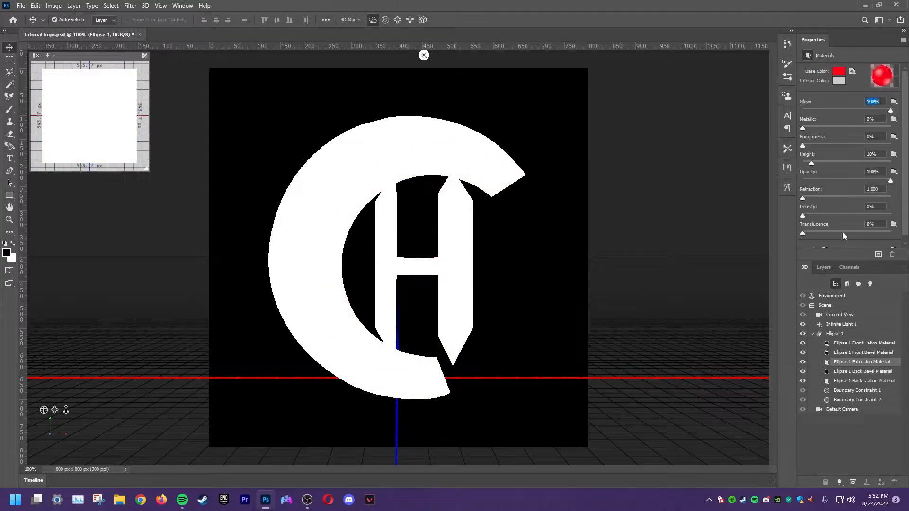
Render the Ellipse 1 3D layer and rasterize it
left_click(823, 269)
right_click(844, 328)
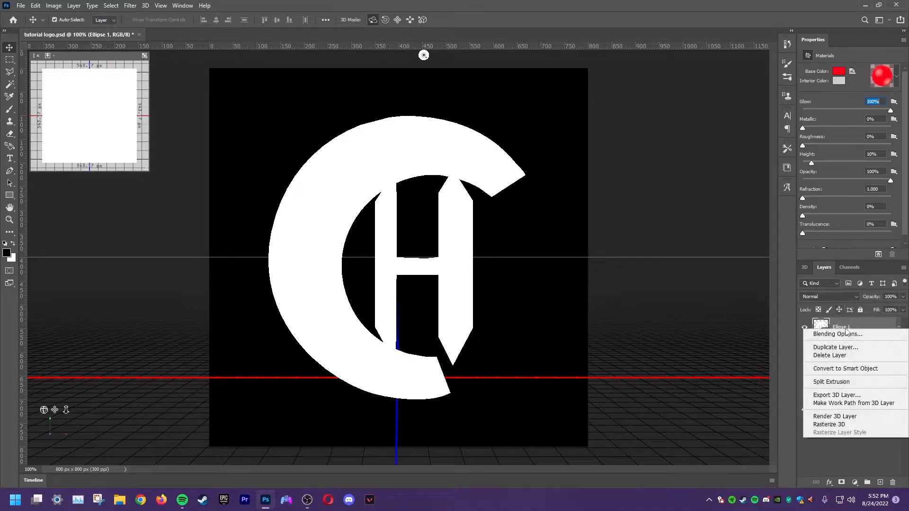
left_click(835, 416)
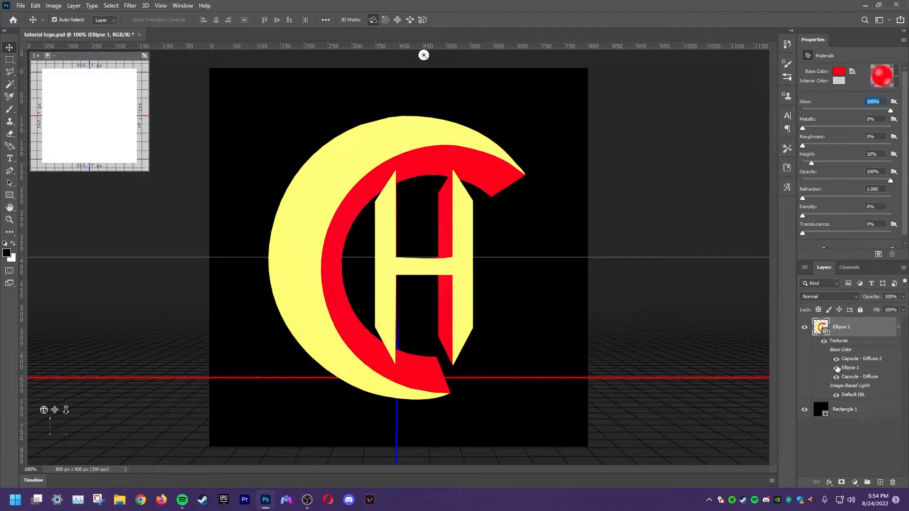
right_click(854, 333)
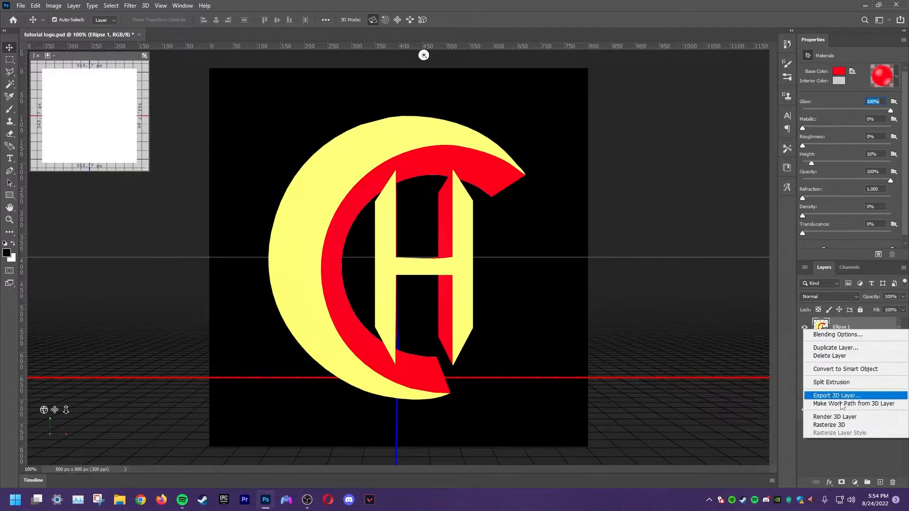
left_click(836, 426)
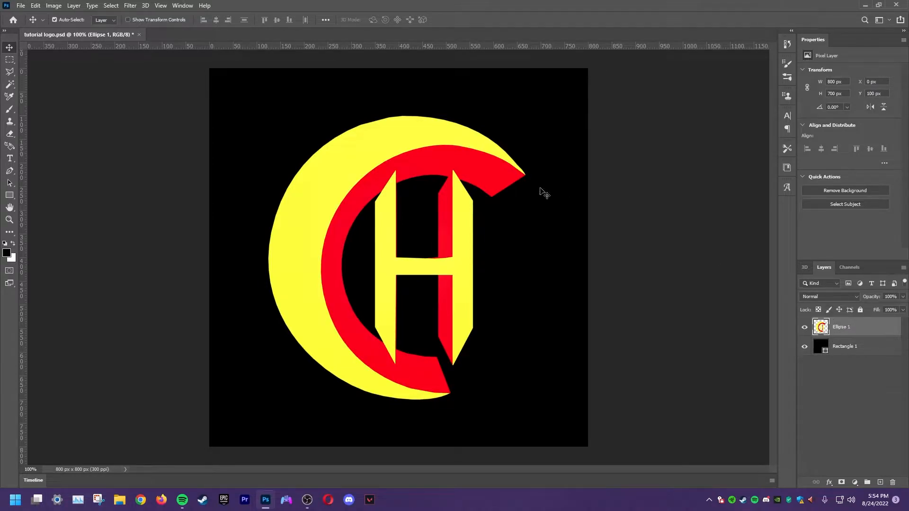
Select the yellow crescent with the Magic Wand, copy it to its own layer, and check it by toggling Ellipse 1's visibility
left_click(10, 85)
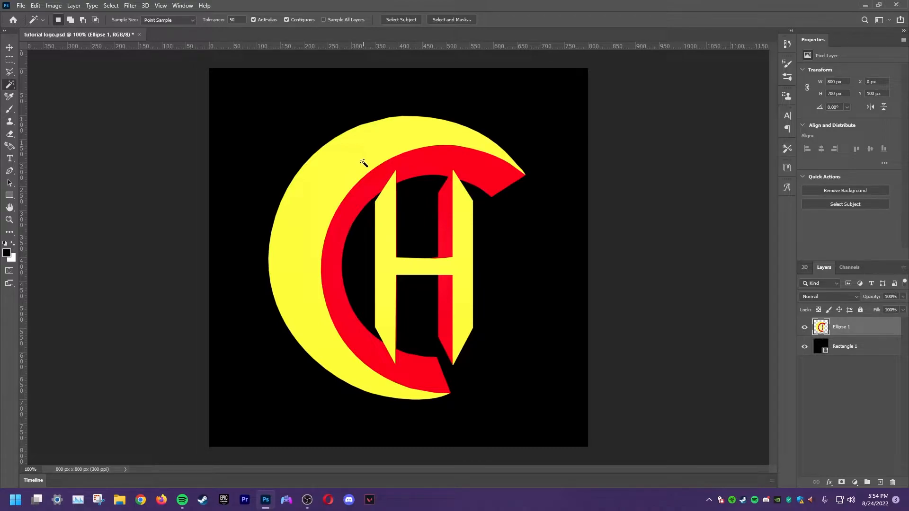
left_click(364, 164)
right_click(288, 238)
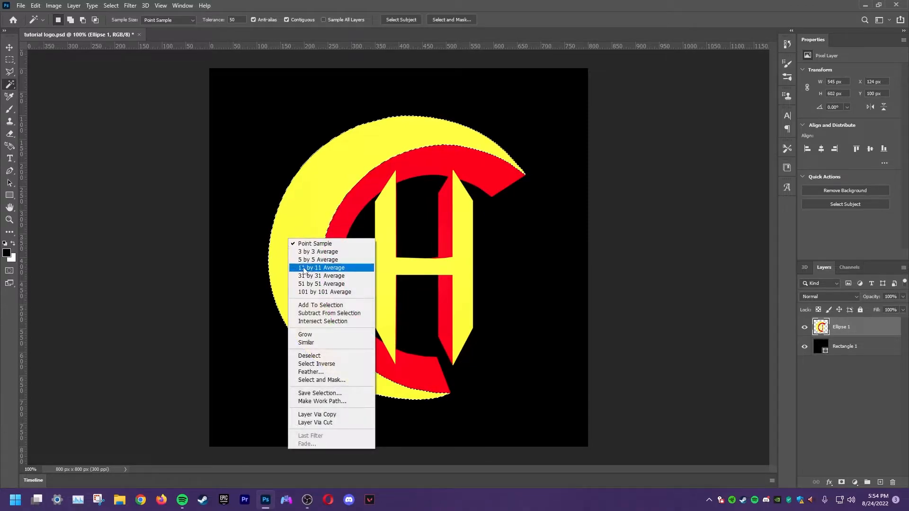
left_click(328, 416)
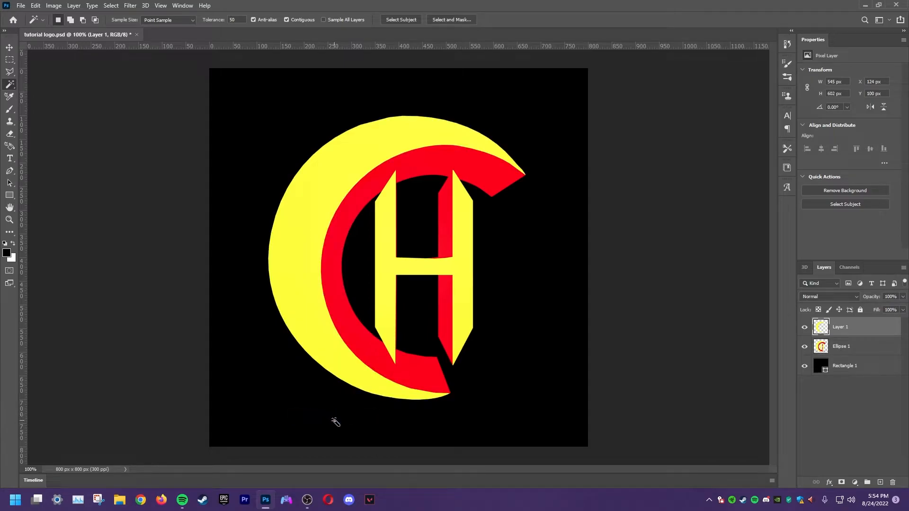
left_click(805, 347)
left_click(807, 348)
left_click(808, 350)
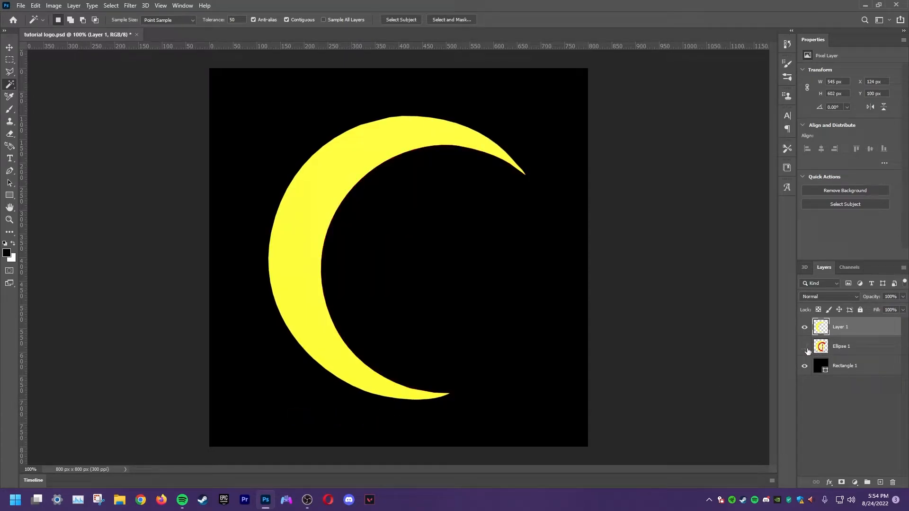
left_click(806, 349)
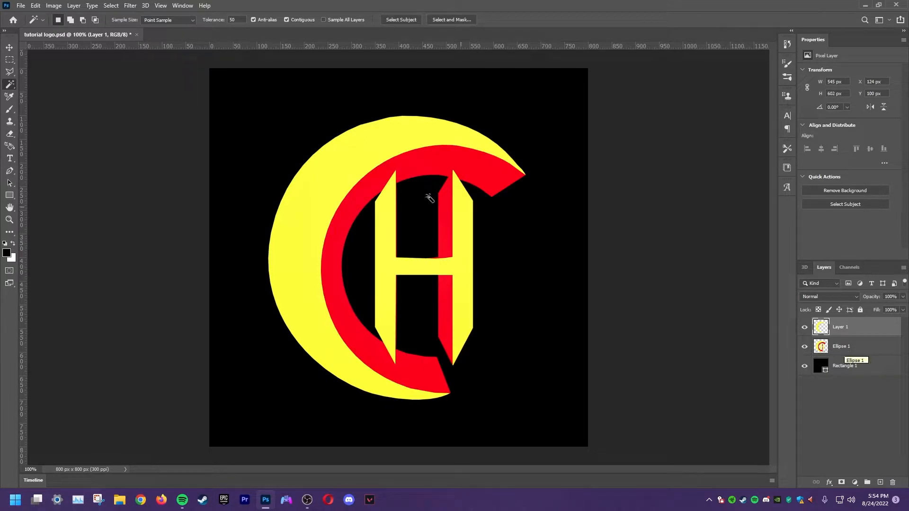
Copy the yellow H from the Ellipse 1 layer to its own layer and check it by toggling Ellipse 1's visibility
left_click(847, 350)
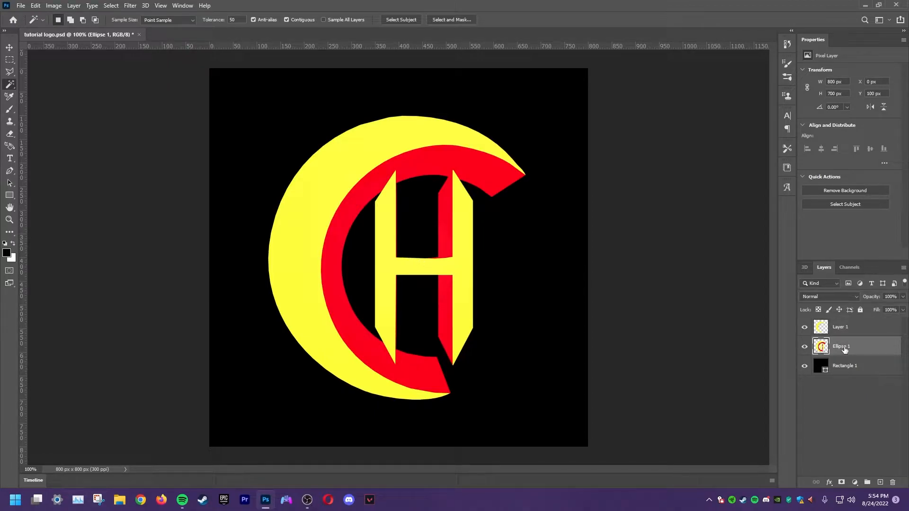
left_click(463, 251)
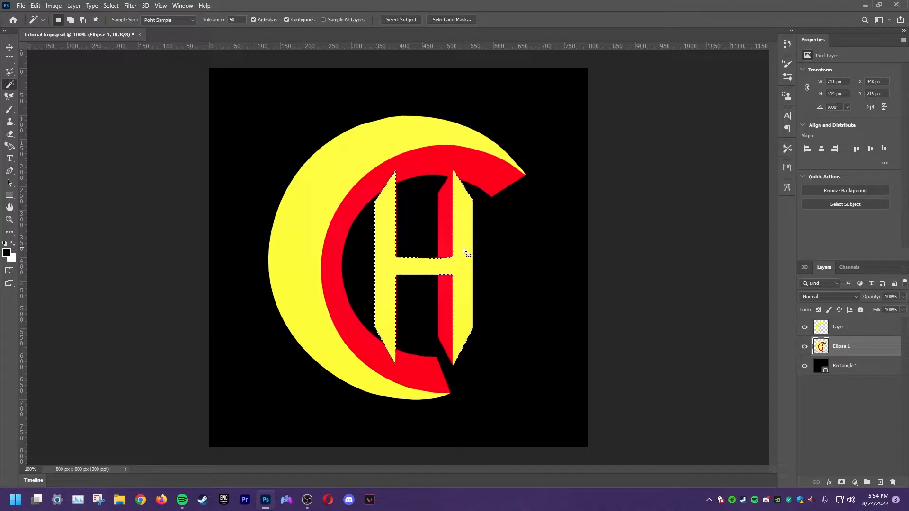
right_click(463, 248)
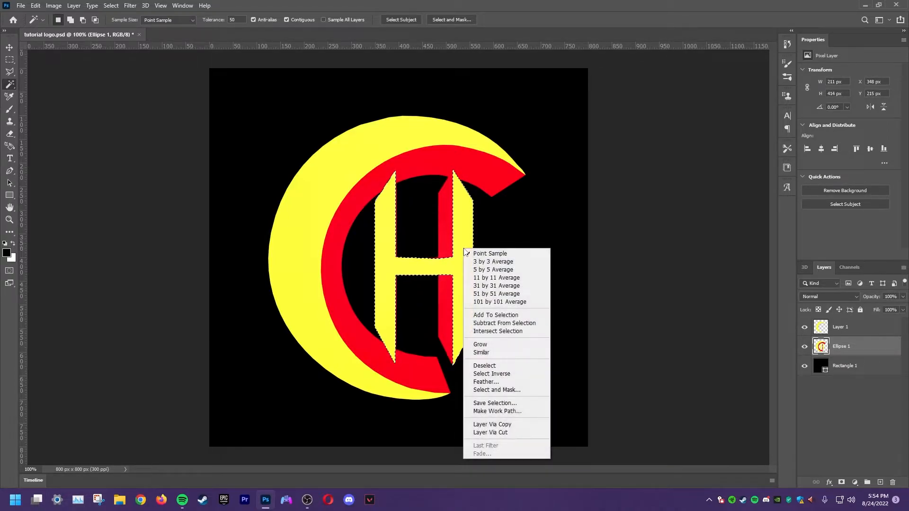
left_click(503, 425)
left_click(805, 366)
left_click(805, 367)
left_click(805, 367)
left_click(805, 367)
left_click(805, 367)
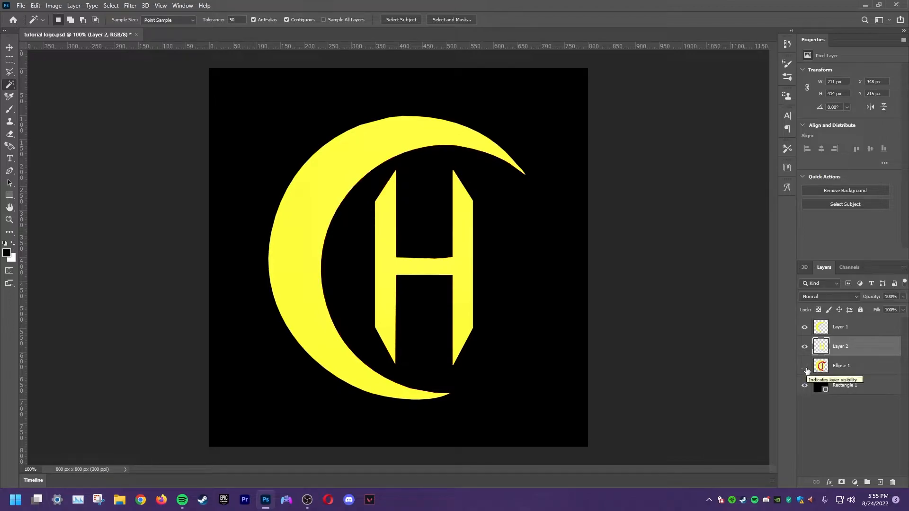
left_click(805, 367)
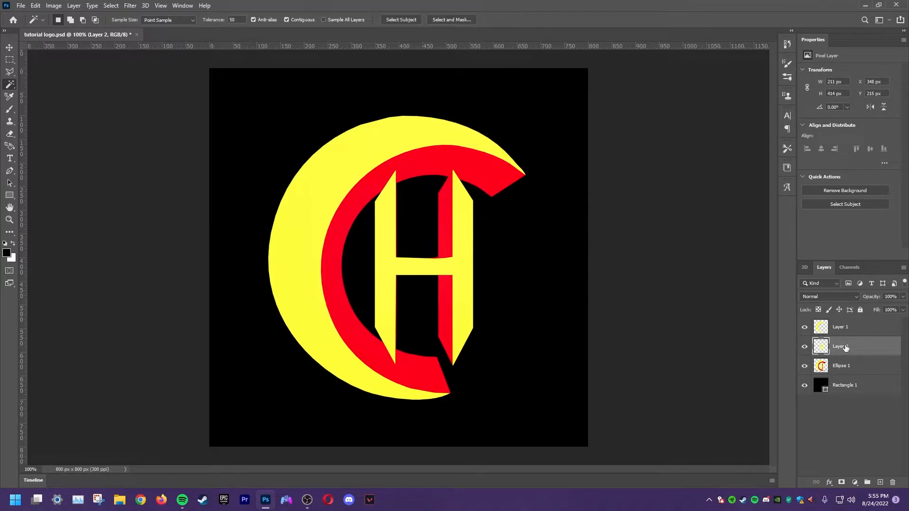
Merge the crescent and H layers, Layer 1 and Layer 2, into a single layer
left_click(847, 328, "shift")
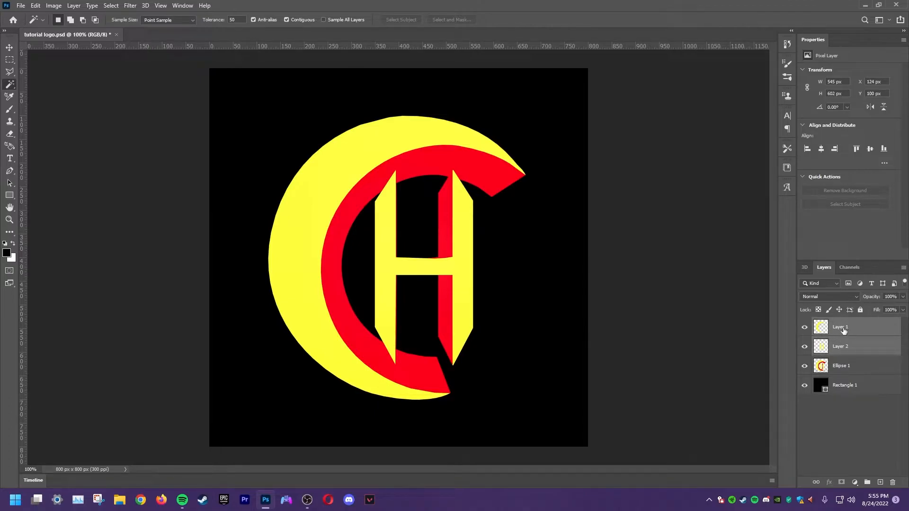
right_click(843, 331)
right_click(878, 329)
left_click(800, 369)
Compare the merged yellow front layer with the Ellipse 1 layer by toggling the visibility of each
left_click(805, 348)
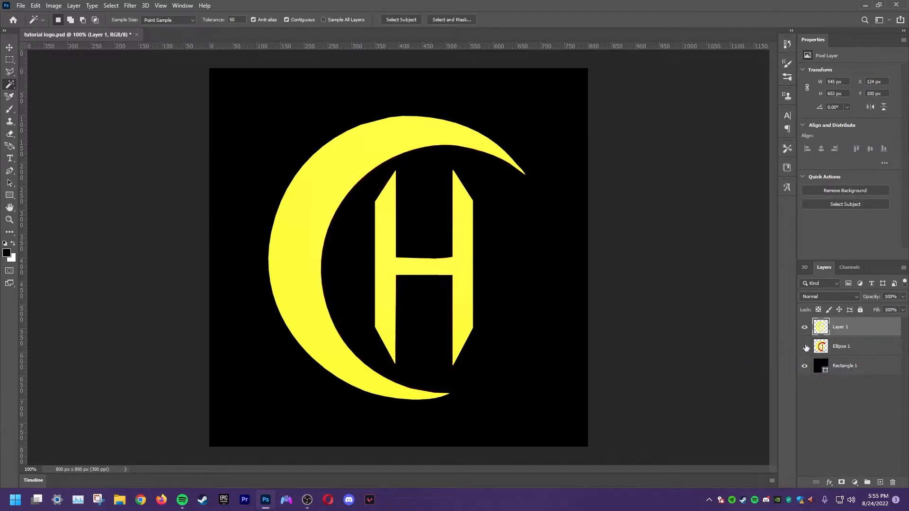
left_click(805, 327)
left_click(805, 328)
left_click(805, 346)
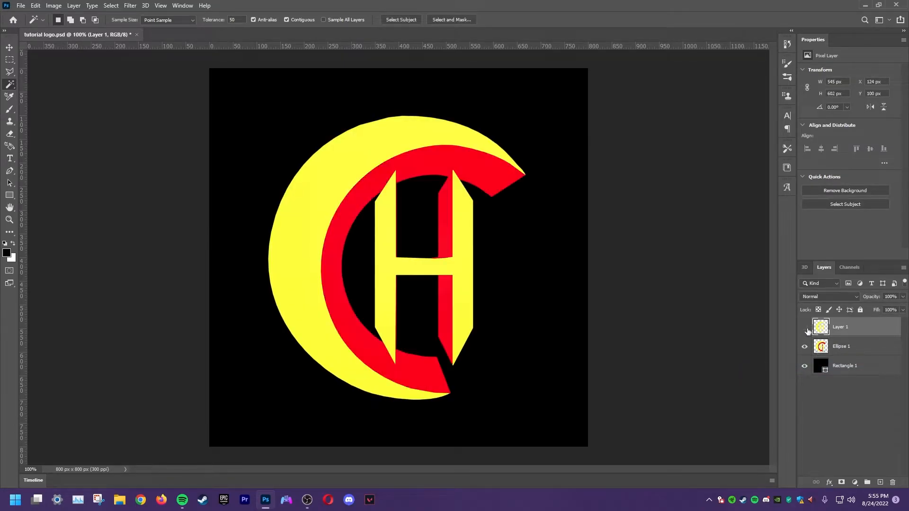
left_click(805, 347)
left_click(805, 327)
left_click(805, 346)
Add a near-white (f3f3f3) color overlay to Layer 1 with its blend mode set to Normal
right_click(844, 329)
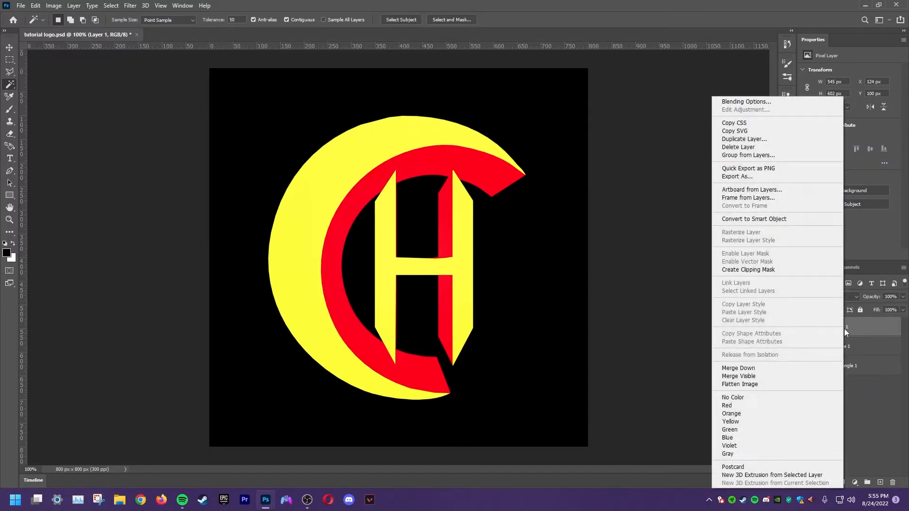
left_click(769, 102)
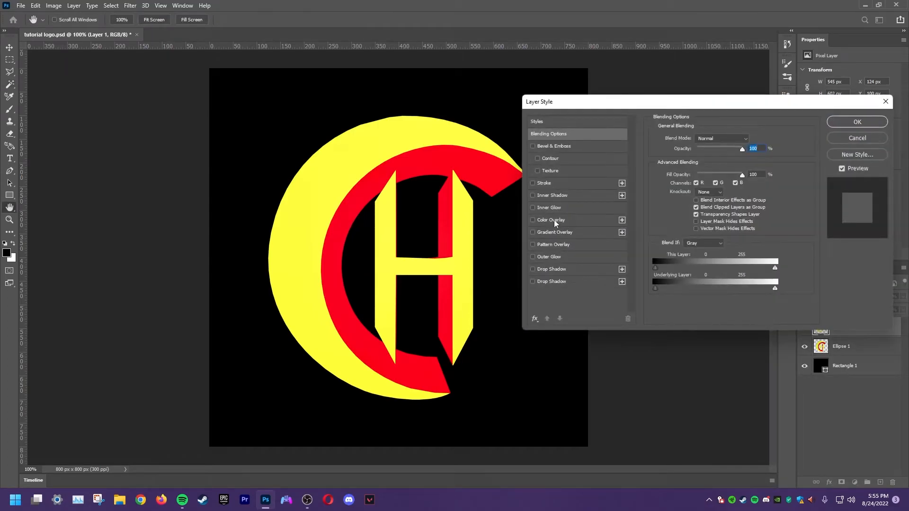
left_click(554, 220)
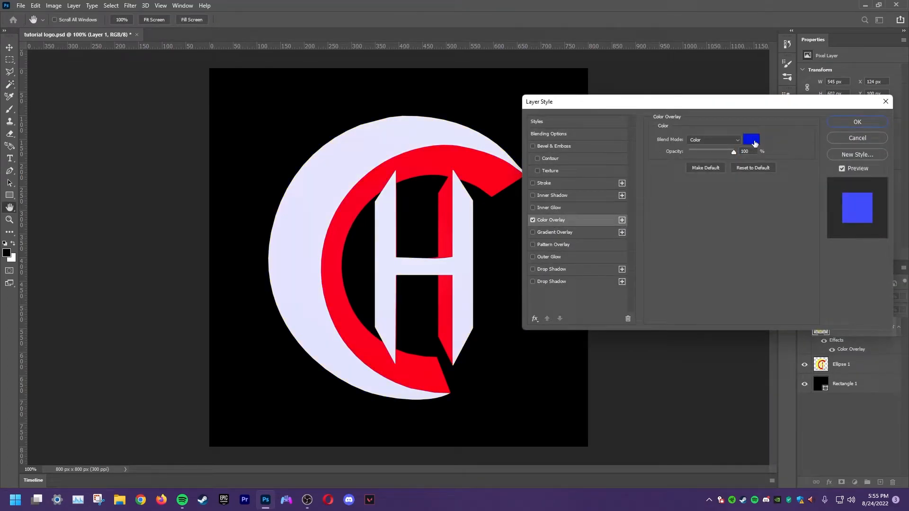
left_click(720, 141)
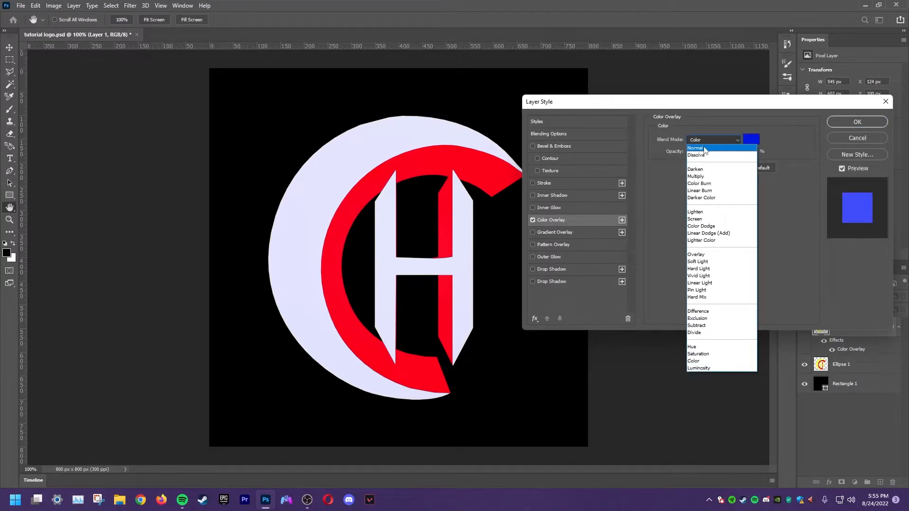
left_click(704, 149)
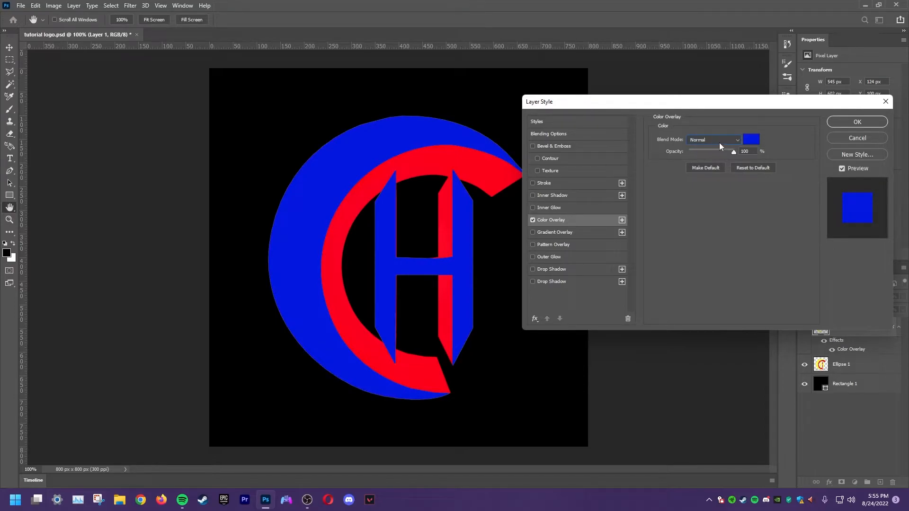
left_click(749, 141)
left_click_drag(658, 136, 410, 91)
left_click(766, 83)
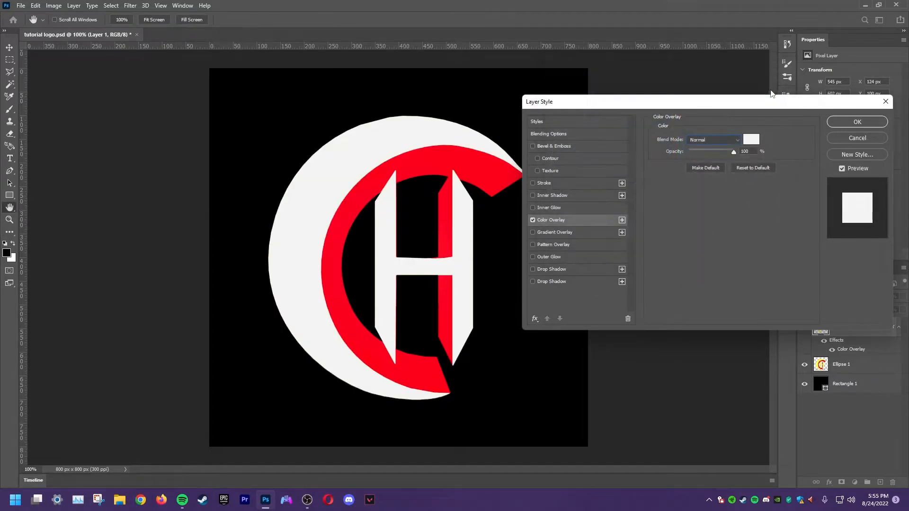
left_click(862, 123)
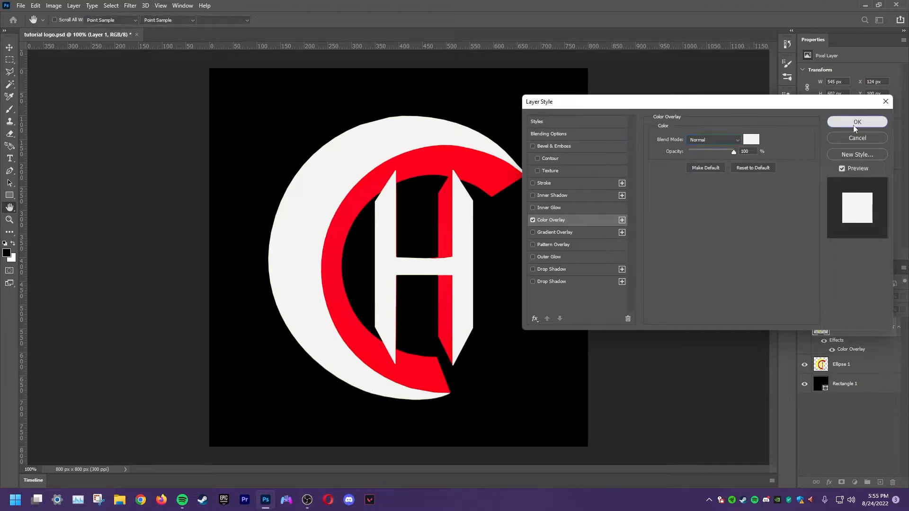
Add a mid-gray (8c8c8c) color overlay to the Ellipse 1 layer to set off the extruded sides
left_click(846, 365)
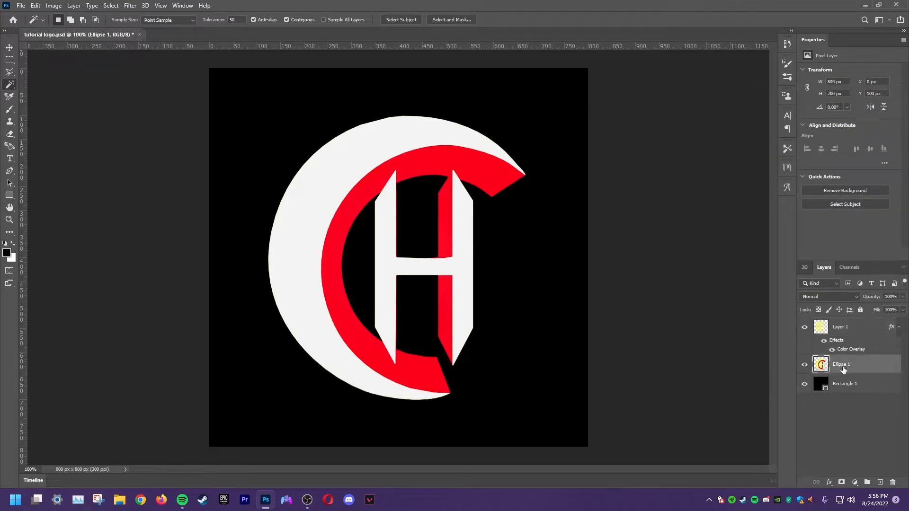
right_click(843, 370)
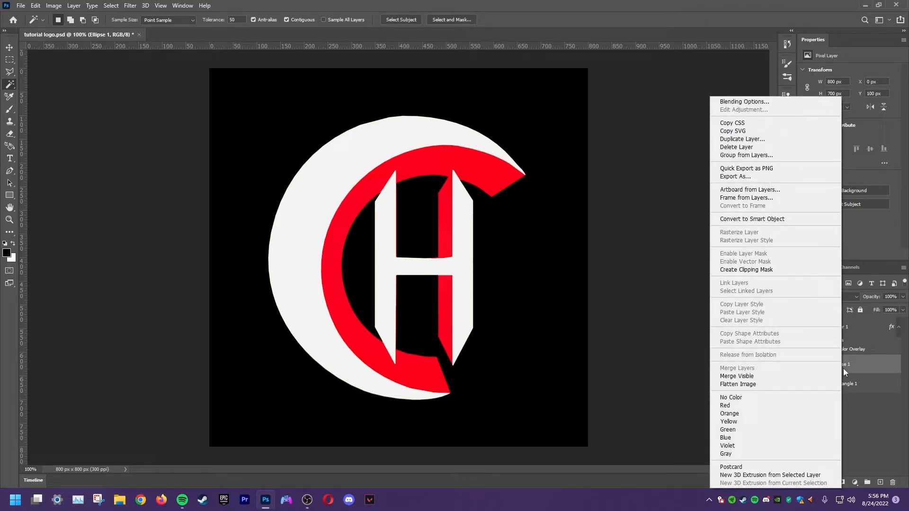
right_click(861, 366)
left_click(760, 102)
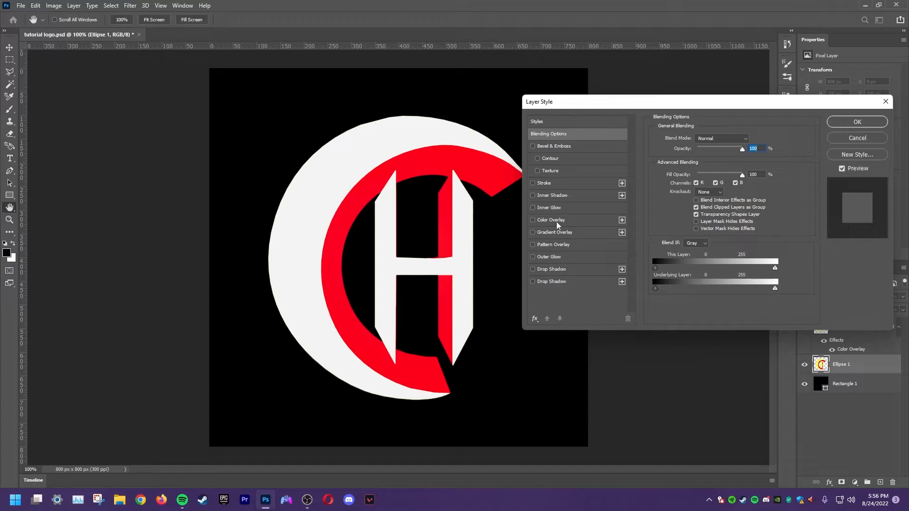
left_click(554, 220)
left_click(754, 143)
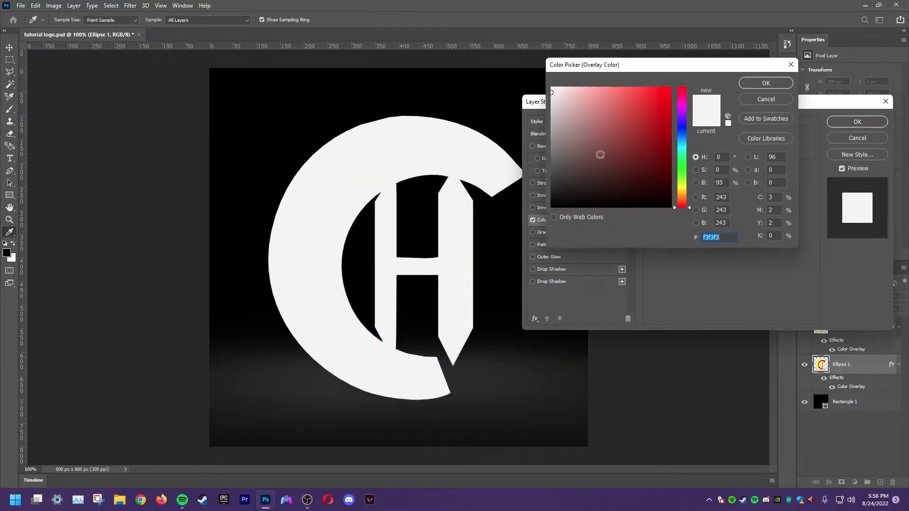
left_click(471, 138)
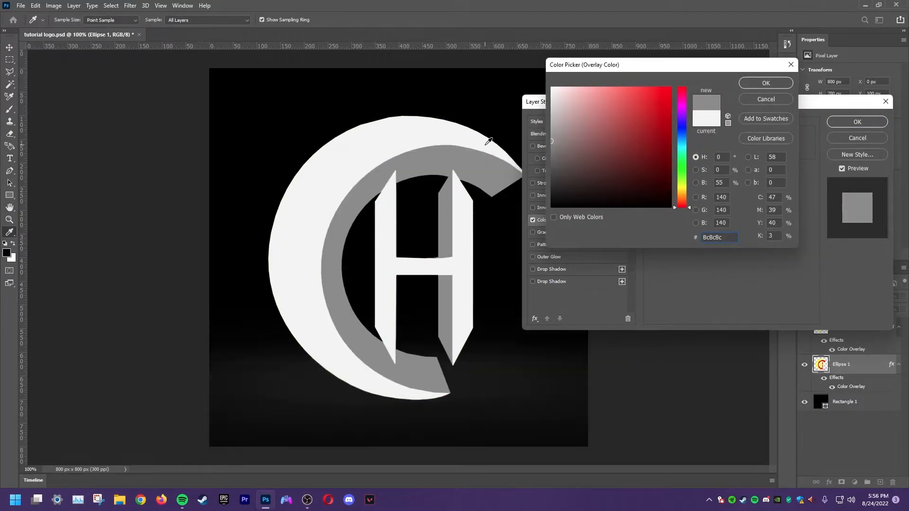
left_click(783, 88)
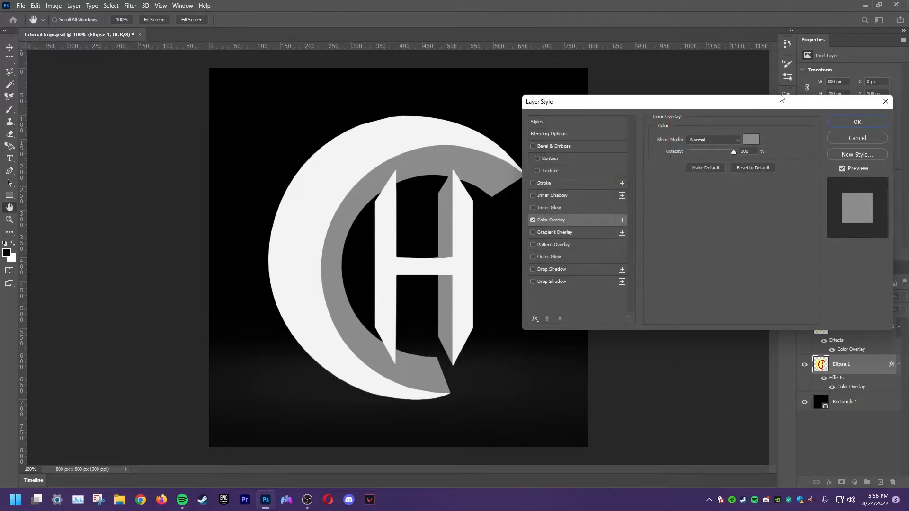
left_click(857, 122)
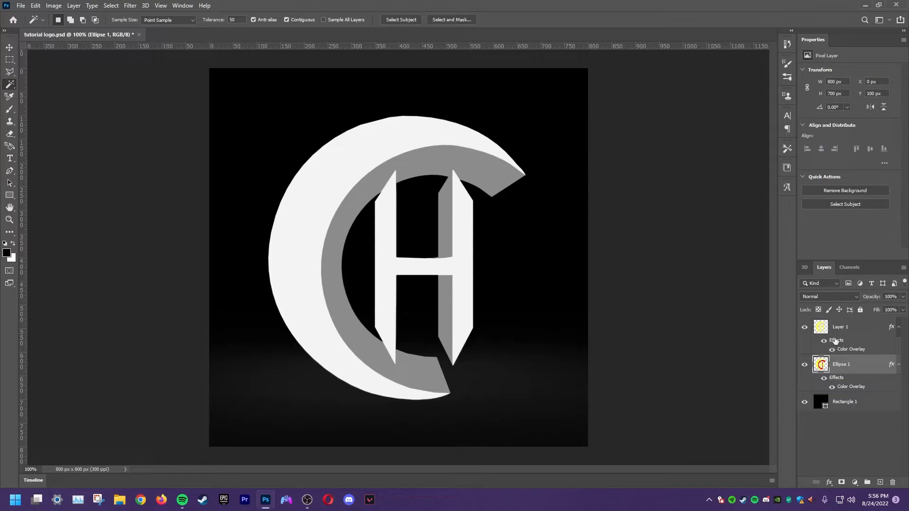
Rasterize the layer style of Layer 1 and rename the layer "2d"
left_click(848, 328)
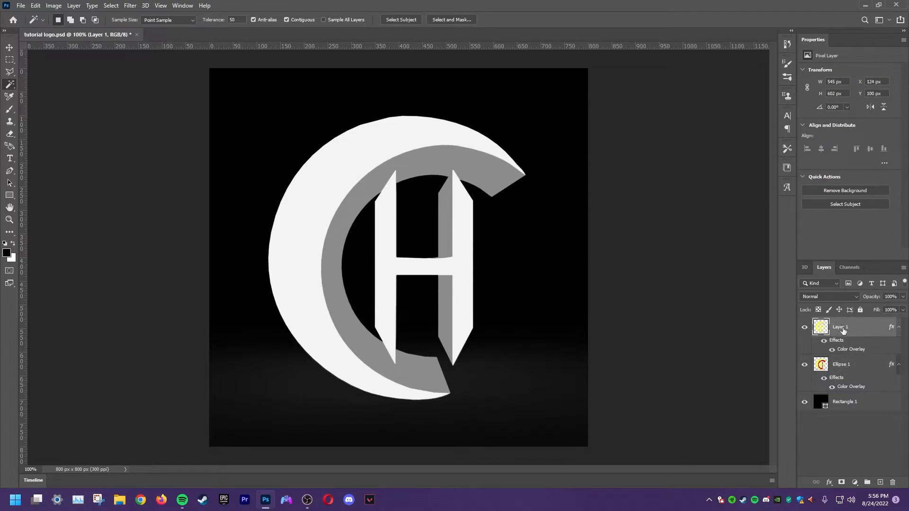
right_click(844, 331)
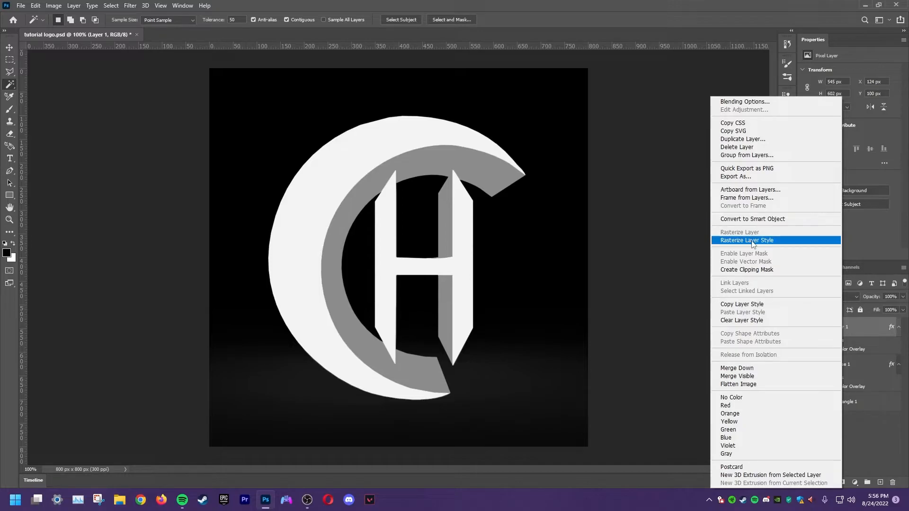
left_click(753, 241)
double_click(839, 327)
key("BackSpace")
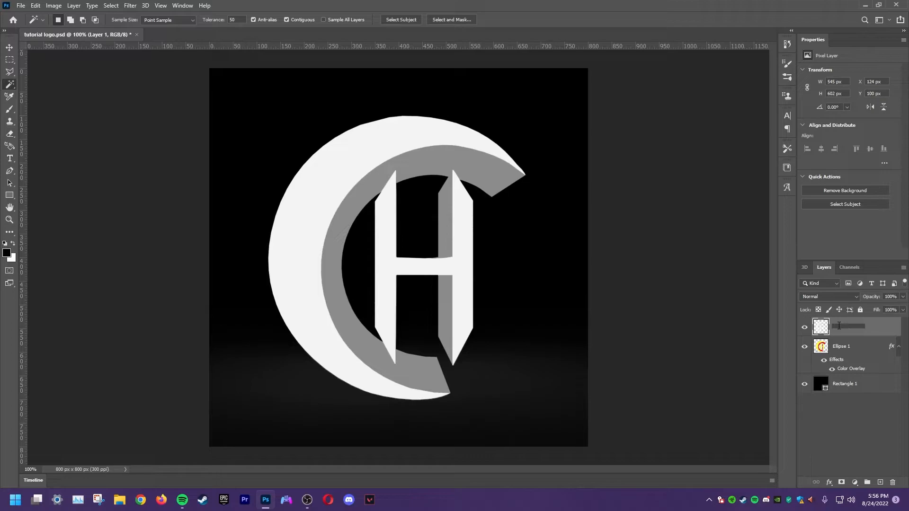
left_click(860, 359)
Rasterize the layer style of the Ellipse 1 layer and rename it "3d"
left_click(860, 360)
right_click(856, 353)
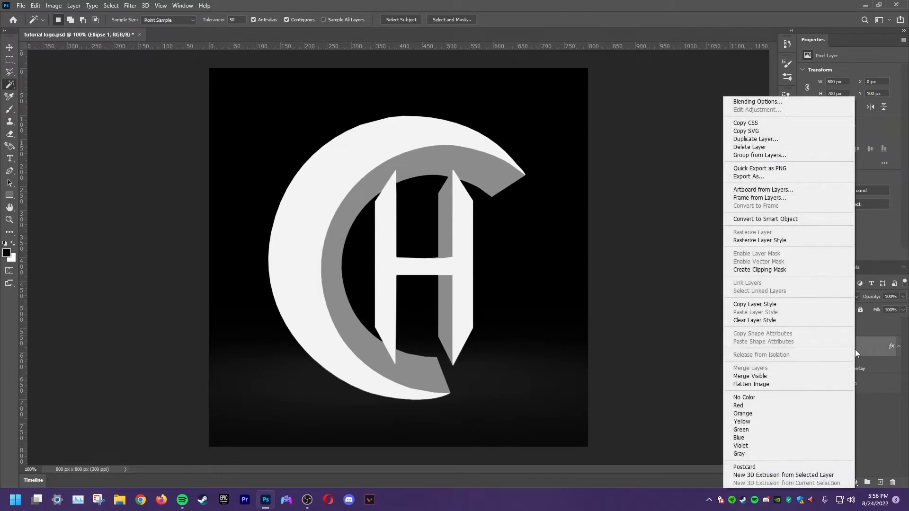
left_click(767, 241)
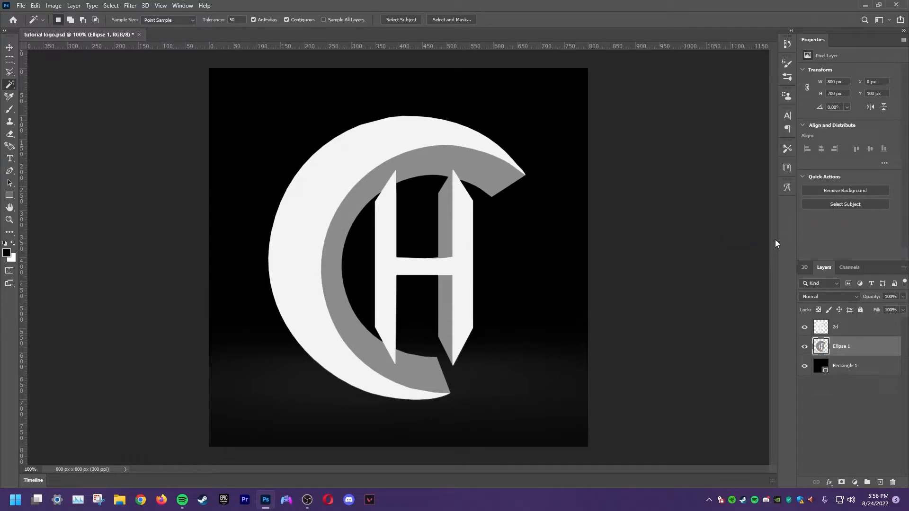
double_click(845, 346)
type("3d")
key("Return")
Place the image 3975164 as an embedded object and enlarge it to about 1345 × 756 px over the logo
left_click(21, 5)
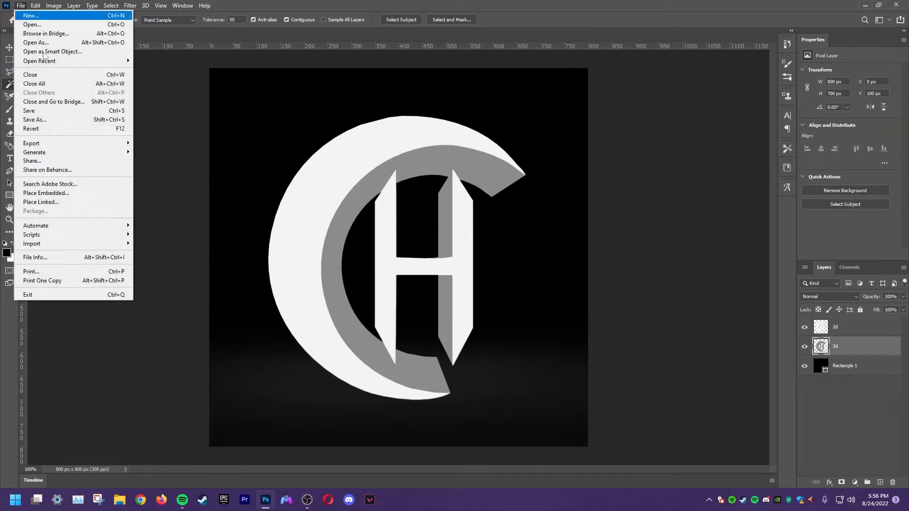
left_click(129, 193)
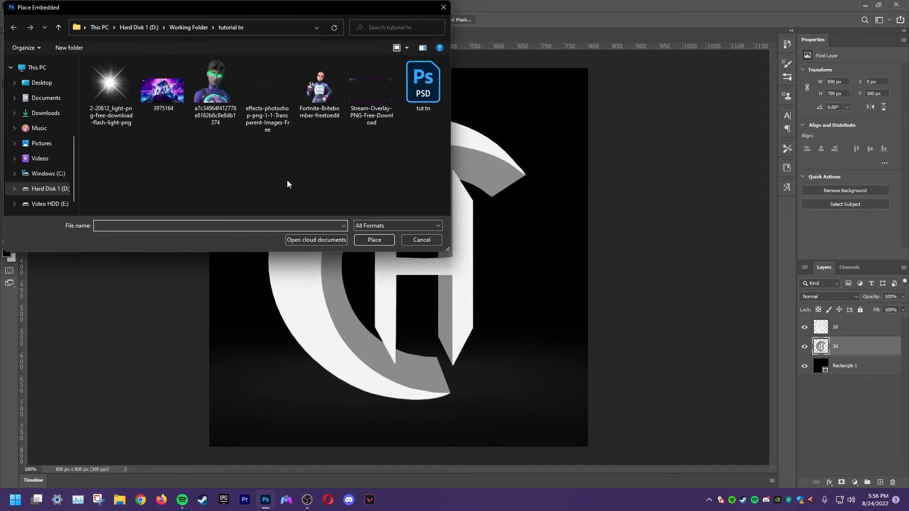
left_click(163, 90)
left_click(375, 240)
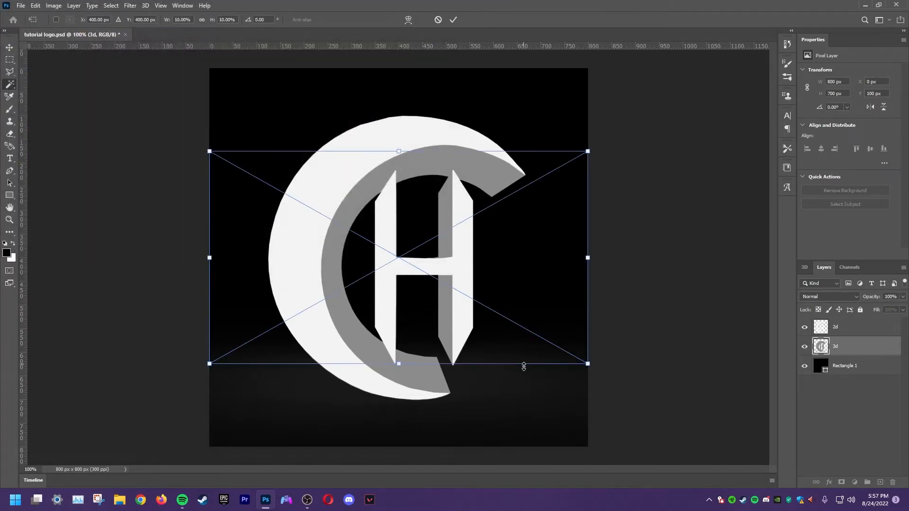
left_click_drag(588, 364, 858, 471)
left_click_drag(600, 307, 404, 224)
key("Return")
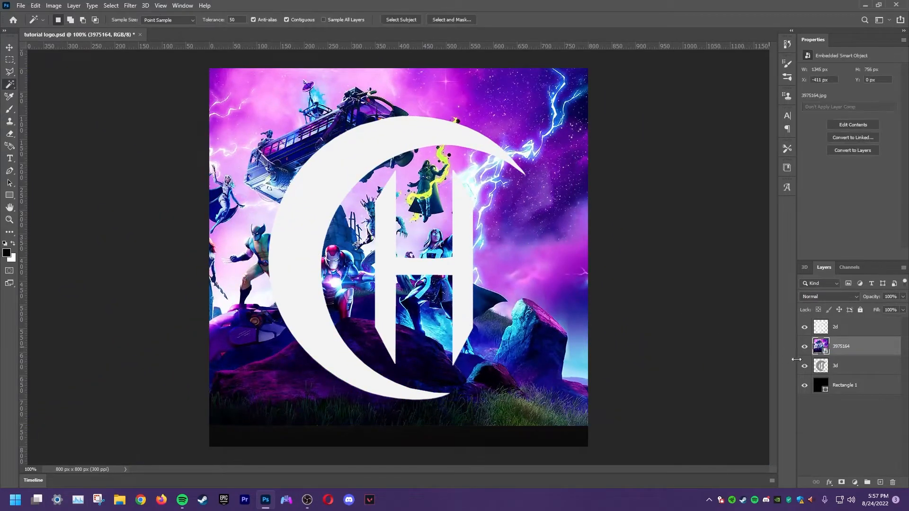
Move the 3975164 image layer above the 2d layer and clip it to the logo's front face
left_click_drag(848, 346, 846, 321)
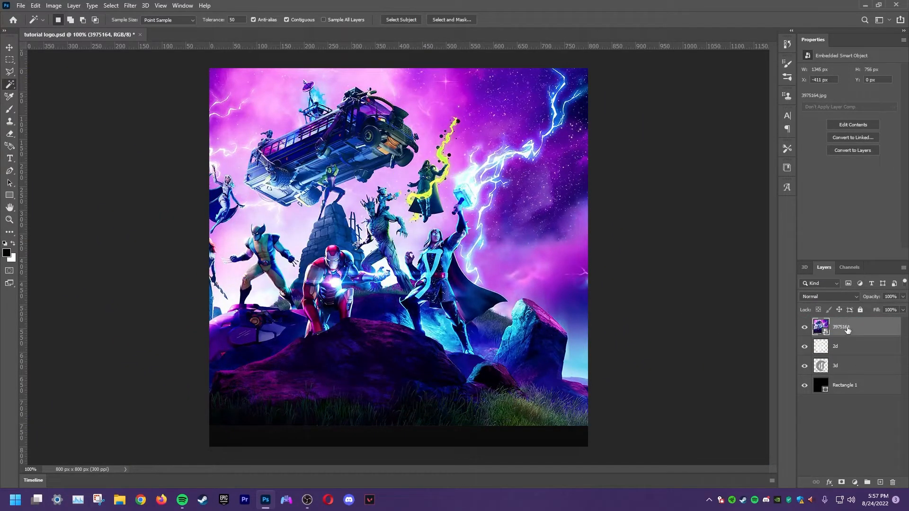
right_click(847, 330)
left_click(805, 291)
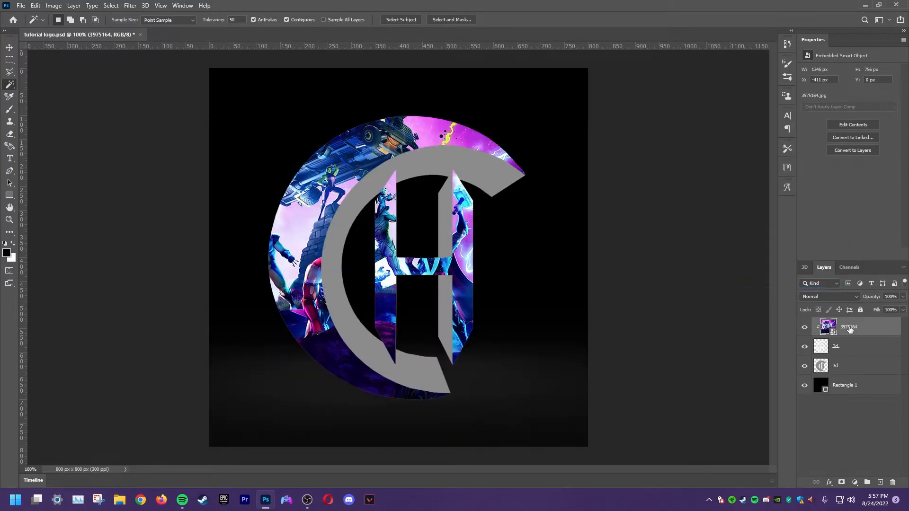
Add a white (ffffff) outer glow to the 2d layer and reduce its size to 8 px
left_click(852, 351)
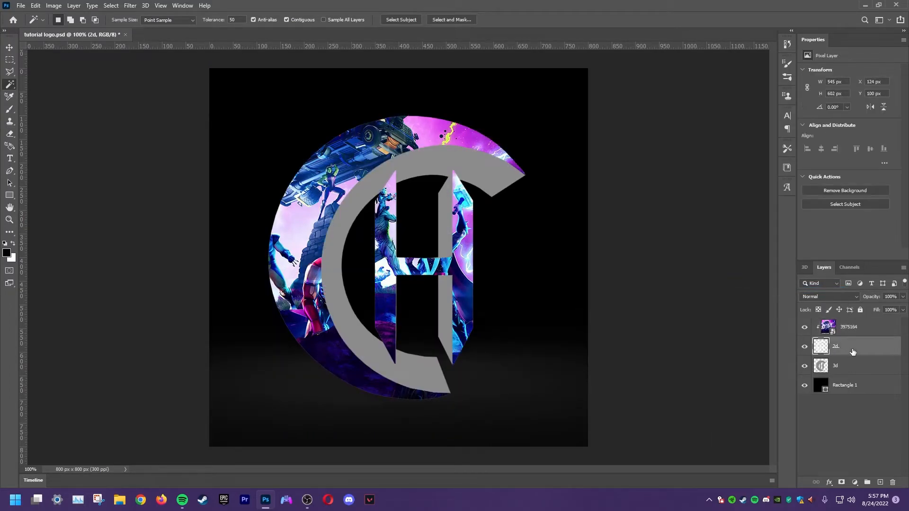
right_click(851, 351)
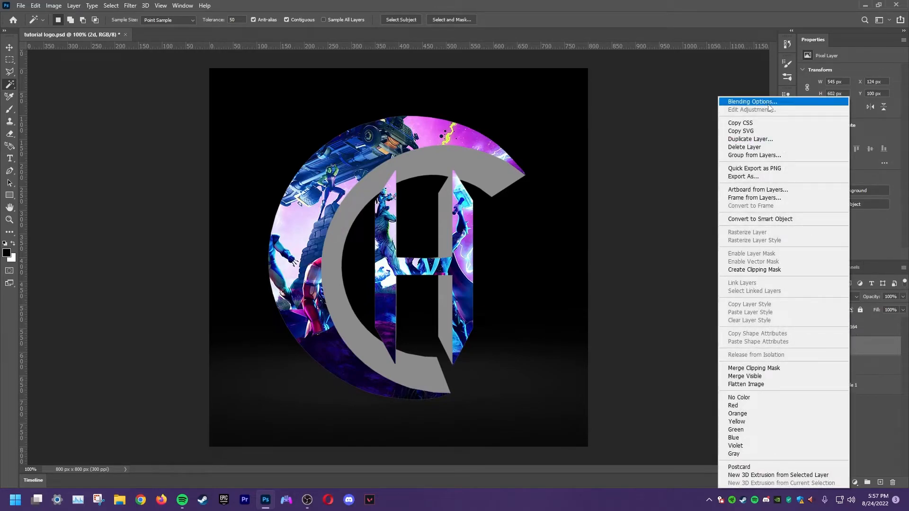
left_click(752, 101)
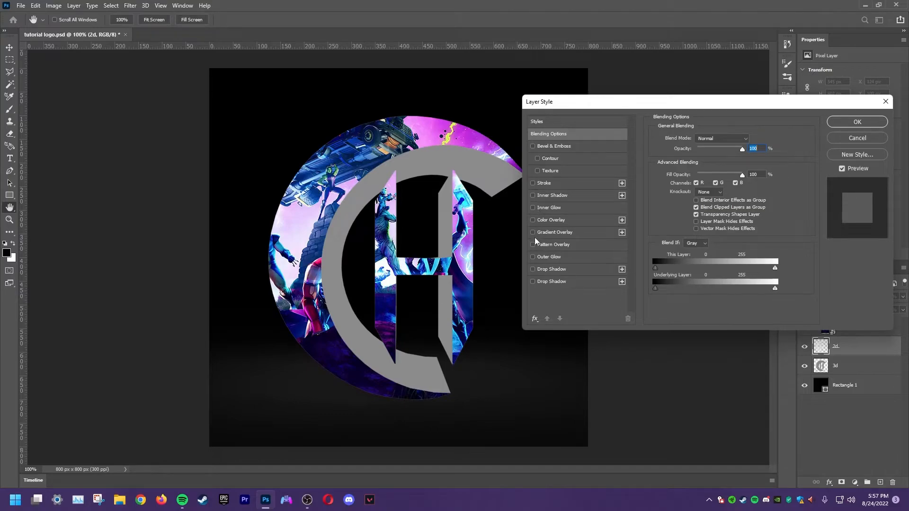
left_click(533, 257)
left_click(554, 259)
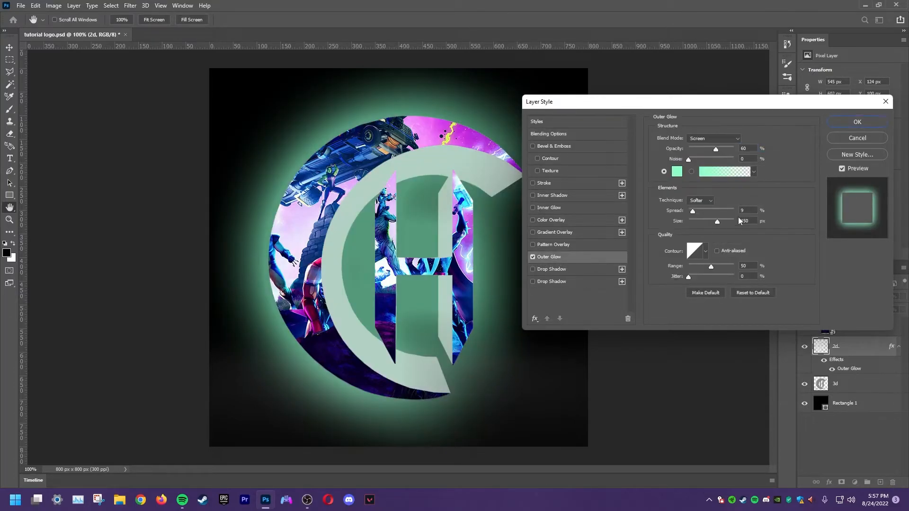
left_click(680, 178)
type("ffffff")
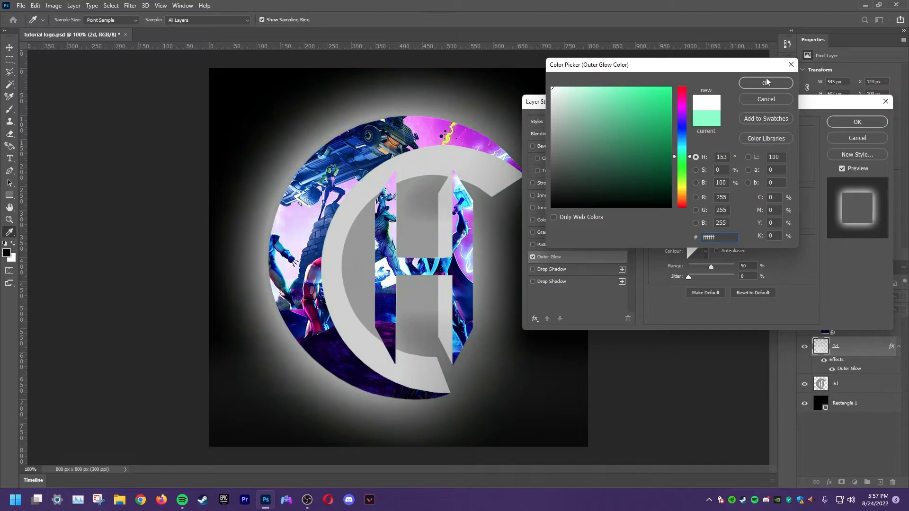
left_click(766, 83)
left_click_drag(717, 221, 693, 221)
Enable a drop shadow on the 2d layer and add an inner glow with a size of 35 px
left_click(533, 282)
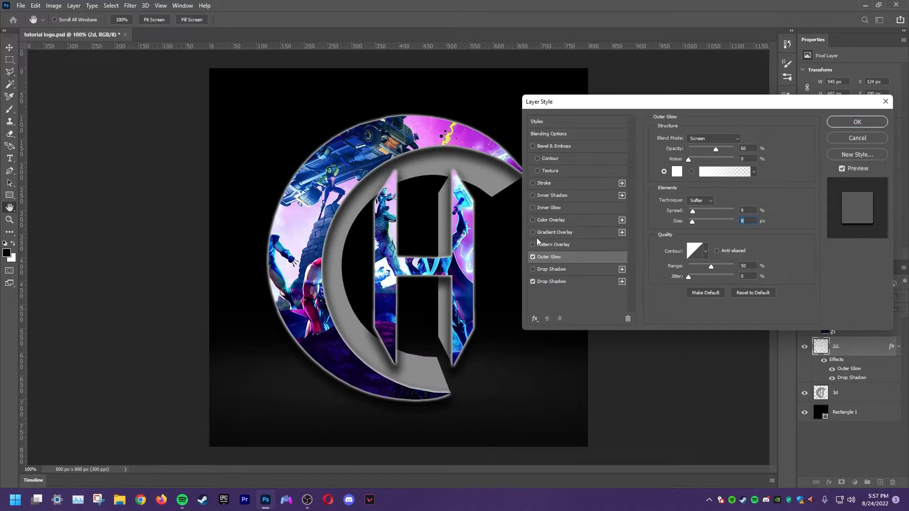
left_click(535, 209)
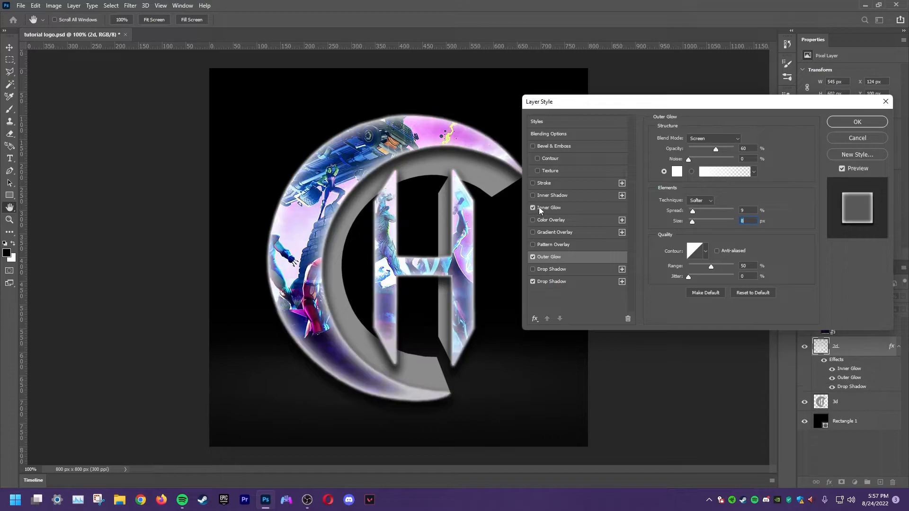
left_click(561, 207)
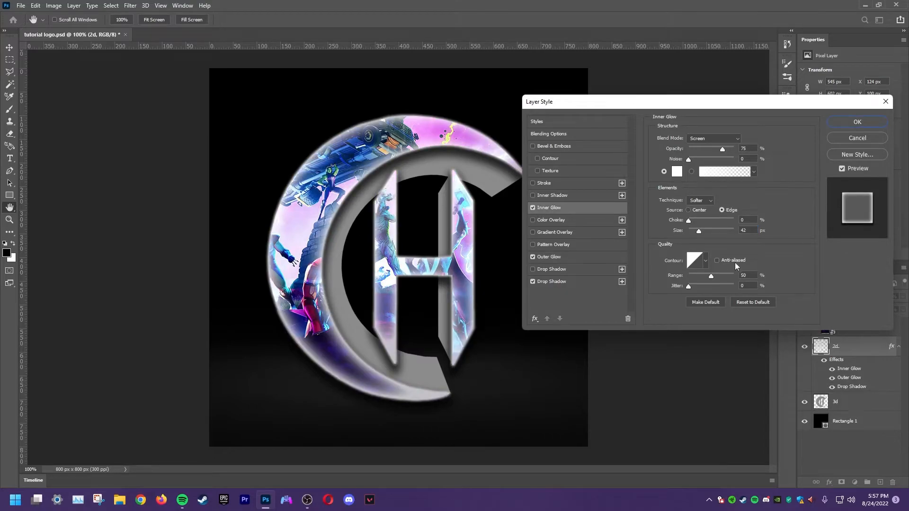
left_click_drag(699, 232, 698, 235)
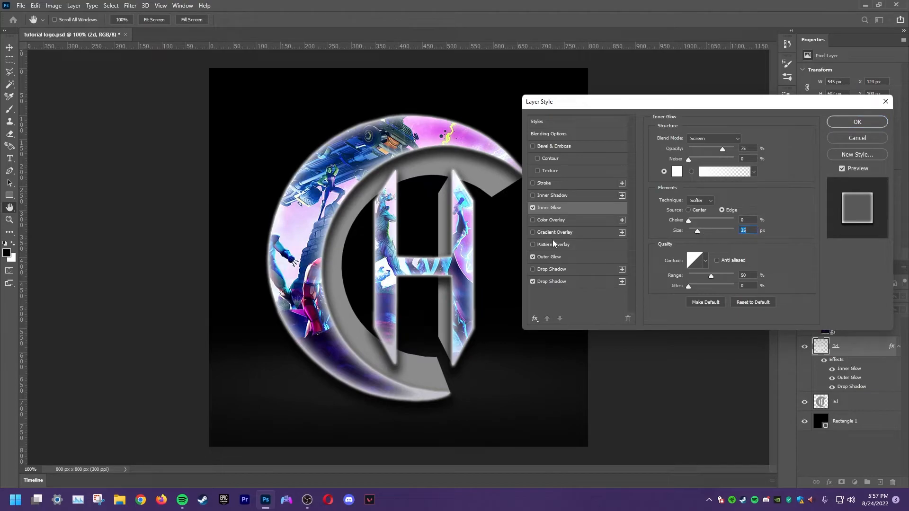
left_click(858, 122)
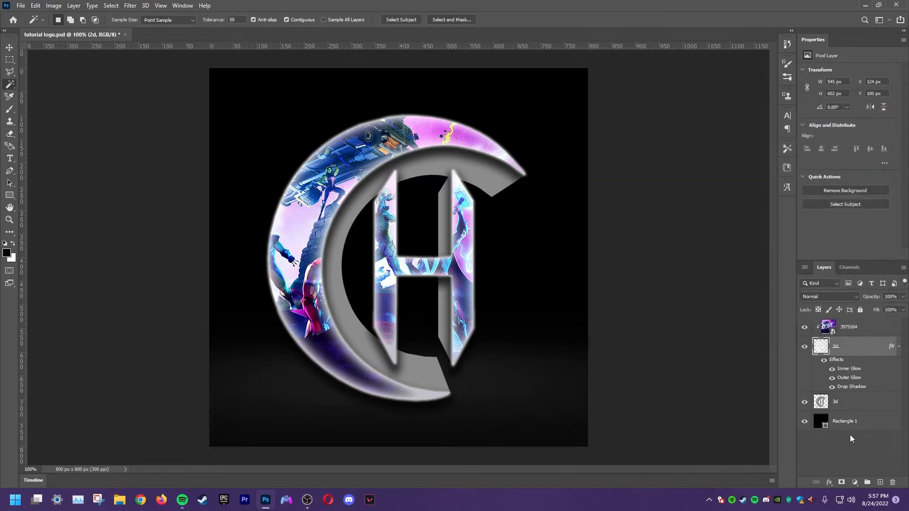
Enable both drop shadows on the 3d layer in its blending options and adjust the first shadow's settings
right_click(863, 350)
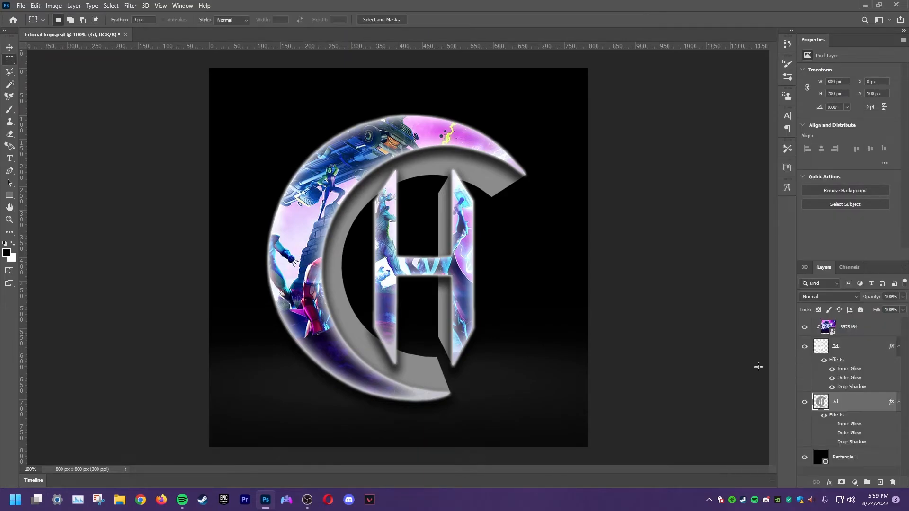
right_click(863, 403)
left_click(805, 13)
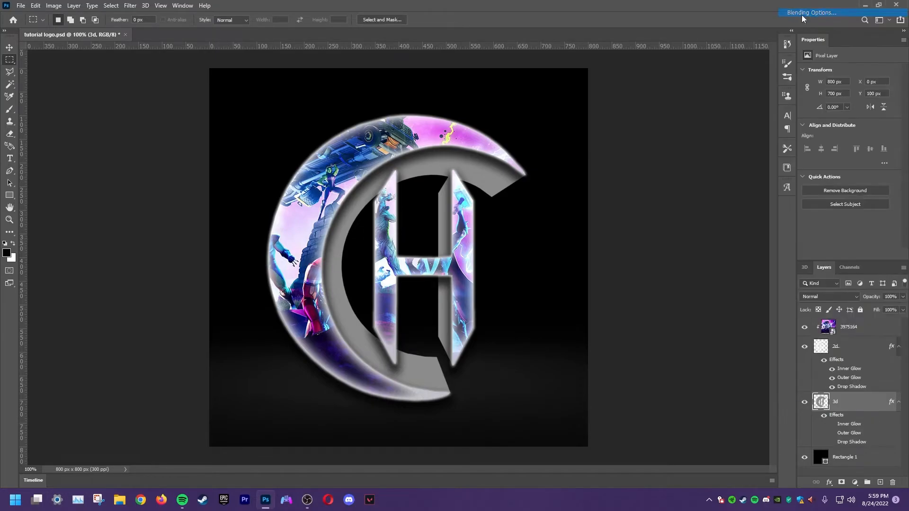
left_click(533, 282)
left_click(532, 269)
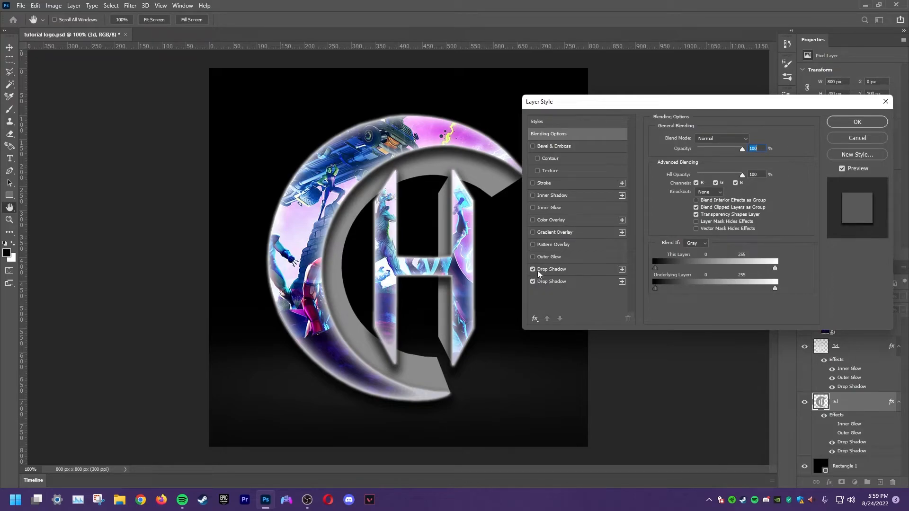
left_click(549, 270)
mouse_move(709, 207)
left_mouse_down()
mouse_move(694, 193)
mouse_move(714, 197)
mouse_move(701, 196)
left_mouse_up()
left_click_drag(705, 152, 711, 153)
left_click(729, 152)
Enable an inner glow and an inner shadow on the 3d layer, setting the inner glow's size to 54 px
left_click(534, 208)
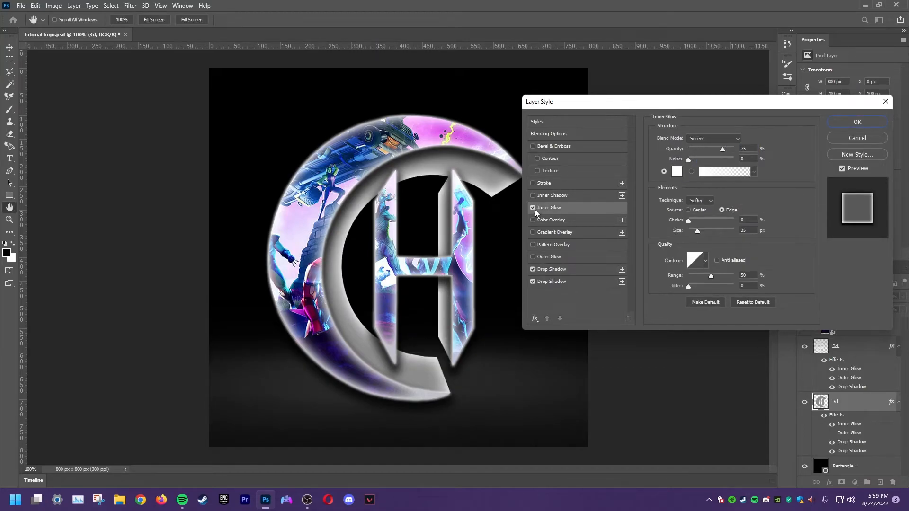
left_click_drag(700, 231, 695, 230)
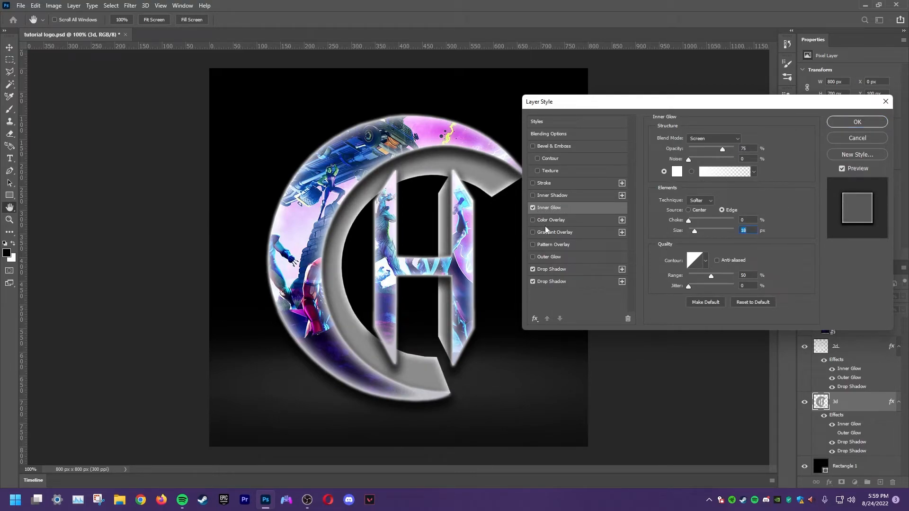
left_click(533, 195)
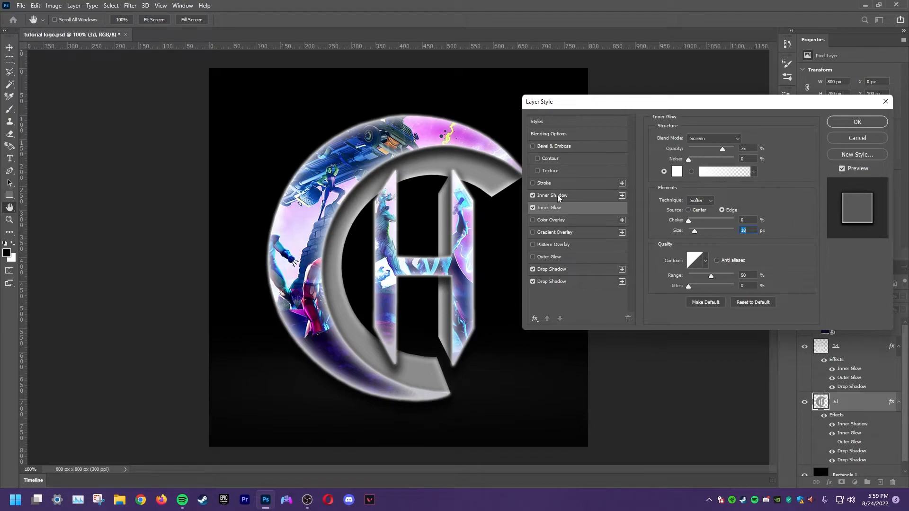
mouse_move(695, 231)
left_mouse_down()
mouse_move(725, 231)
mouse_move(701, 233)
left_mouse_up()
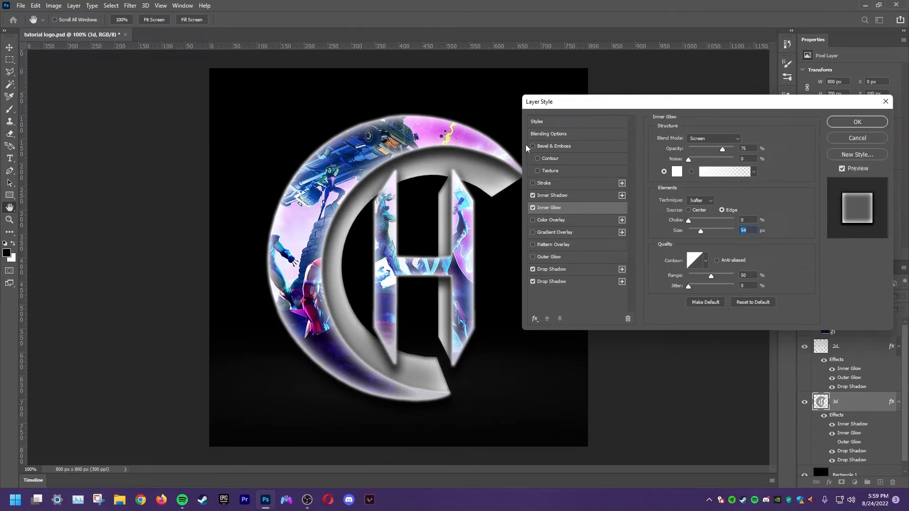
Add a Satin effect with a size of 43 px to the 3d layer and apply the layer style
left_click(535, 318)
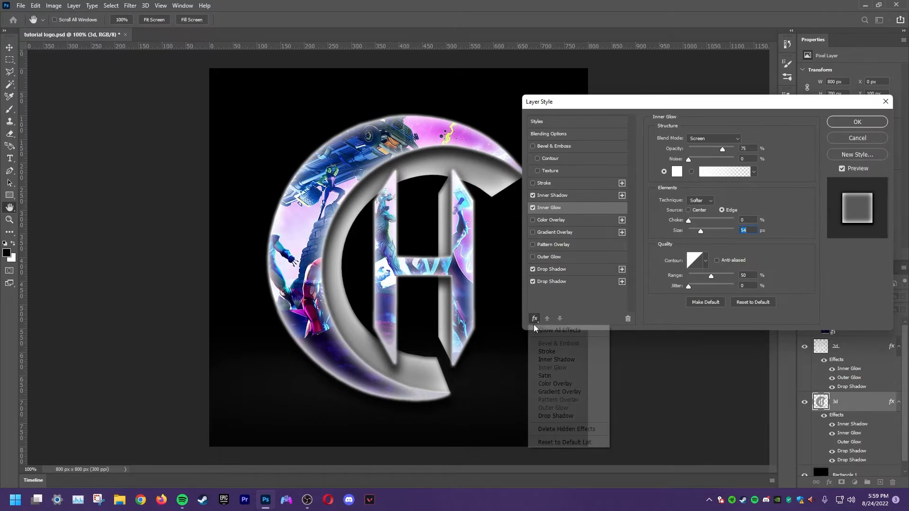
left_click(553, 376)
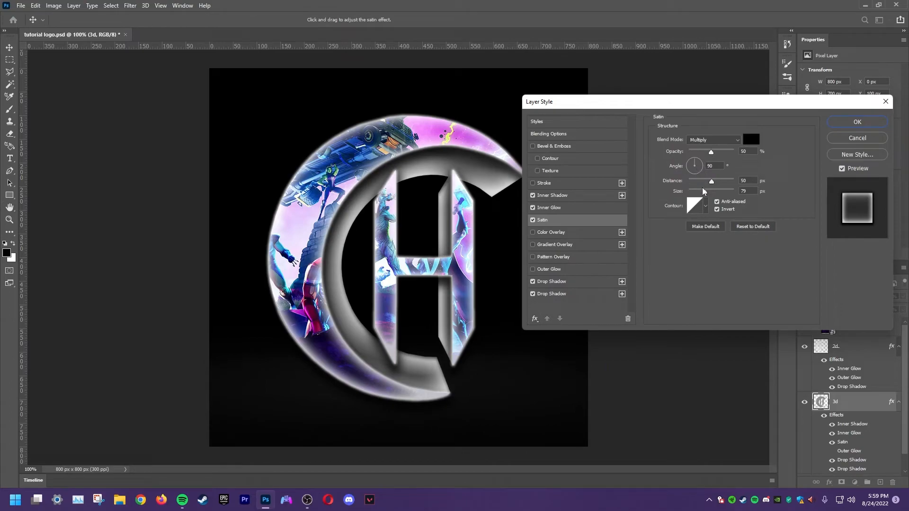
left_click_drag(705, 194, 701, 205)
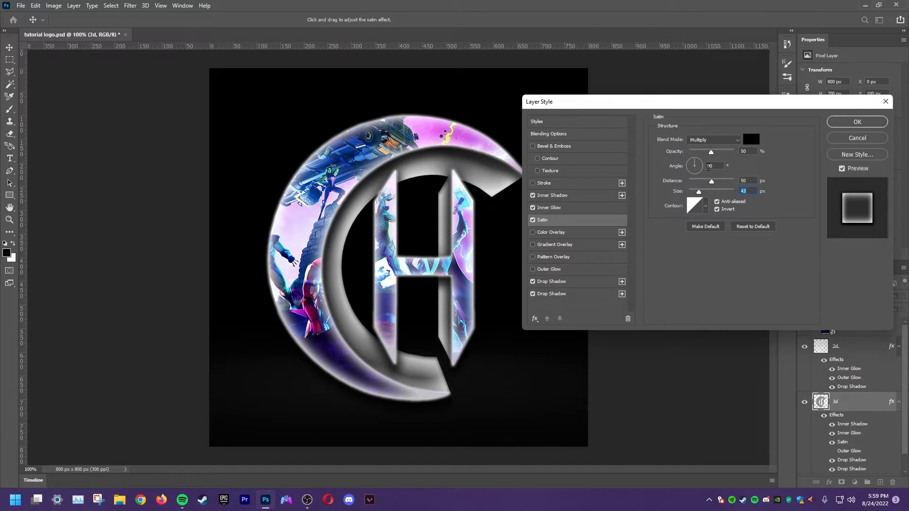
left_click(875, 123)
Duplicate the 3975164 image layer, placing the copy directly above the 3d layer and clipping it to the logo's sides
left_click(861, 329)
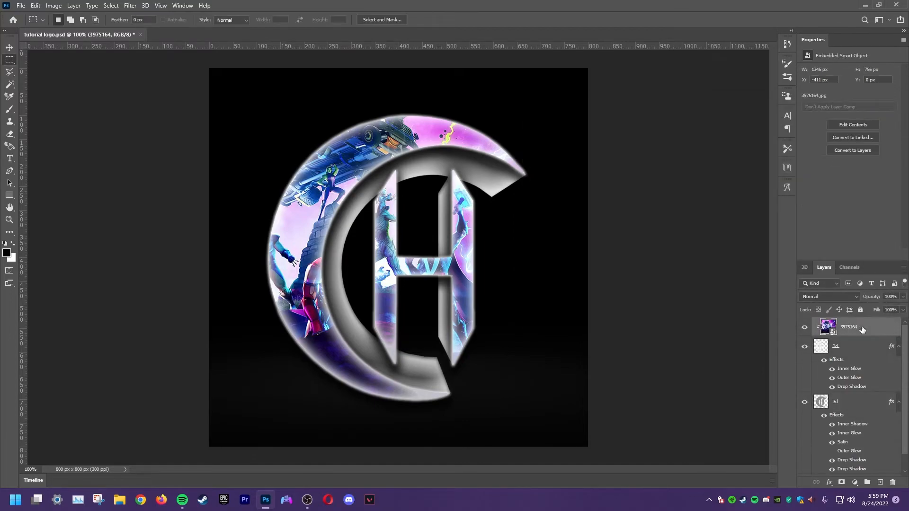
right_click(862, 330)
left_click(758, 104)
left_click(533, 140)
left_click_drag(846, 326, 845, 412)
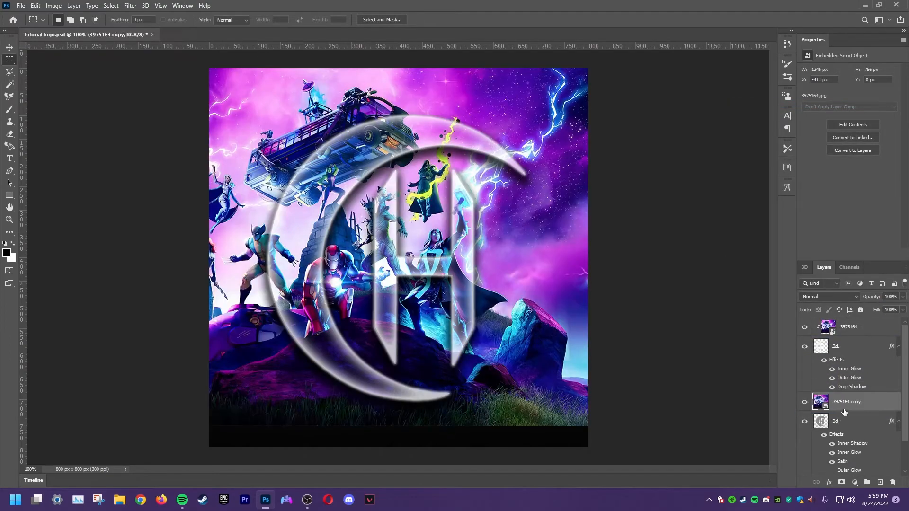
right_click(845, 413)
left_click(806, 209)
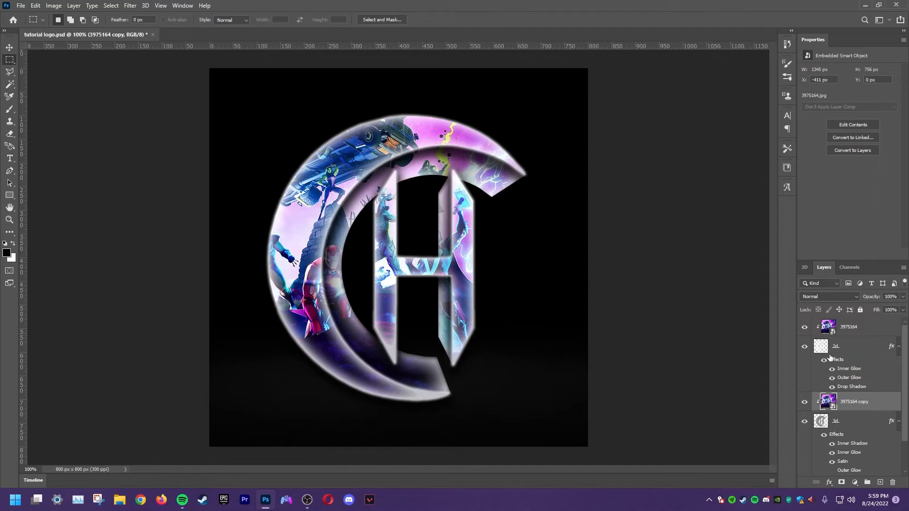
Group the two image layers with the 2d and 3d layers as logo, and scale the group down within the canvas
left_click(824, 421)
scroll(473, 367, "down", 2)
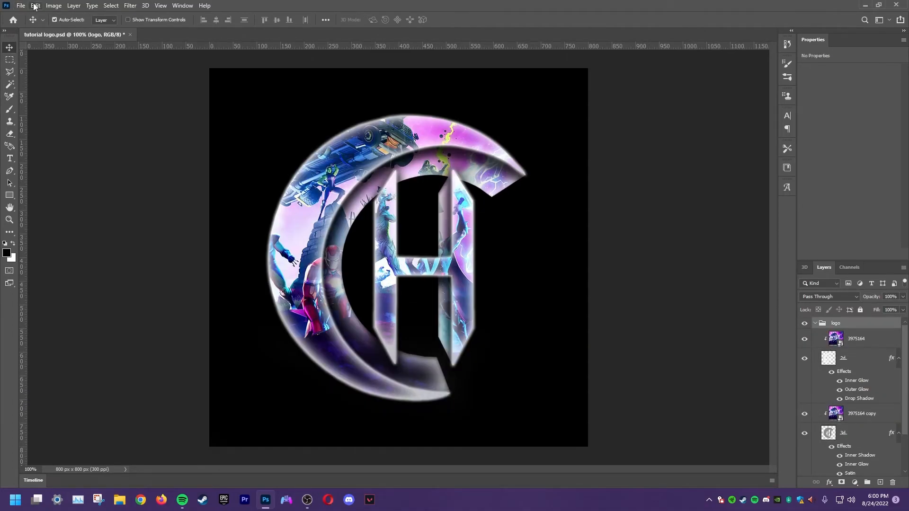
left_click(35, 5)
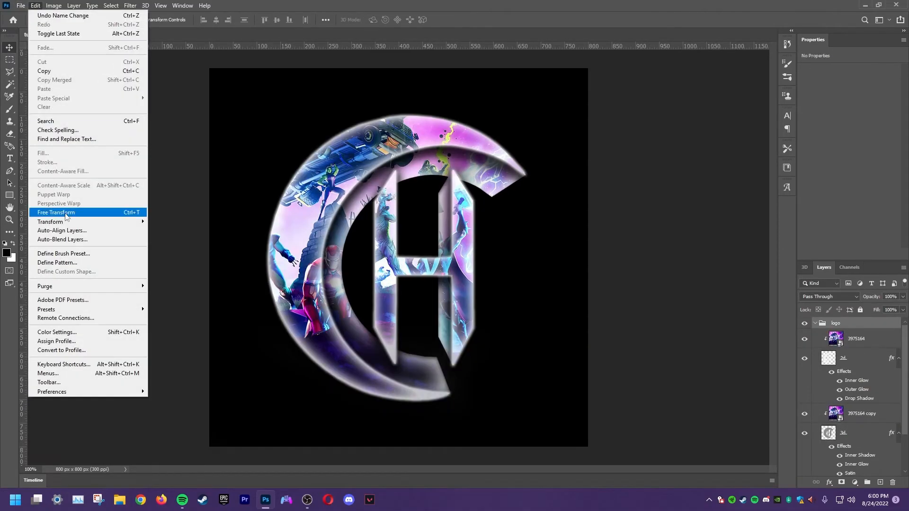
left_click(65, 212)
left_click_drag(654, 448, 554, 382)
left_click_drag(450, 280, 491, 298)
key("Return")
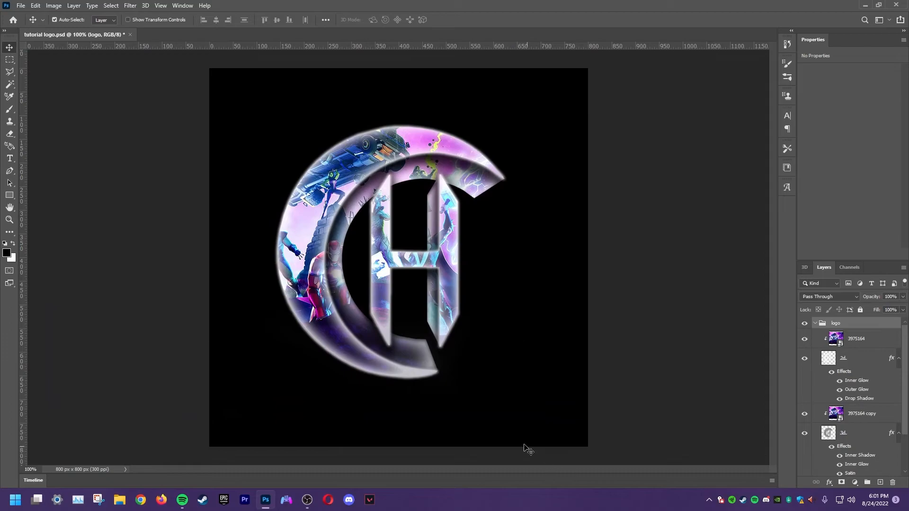
Duplicate the 3975164 copy layer and place the duplicate below the logo group, directly above Rectangle 1
scroll(470, 403, "down", 3)
scroll(385, 362, "up", 3)
scroll(846, 406, "down", 2)
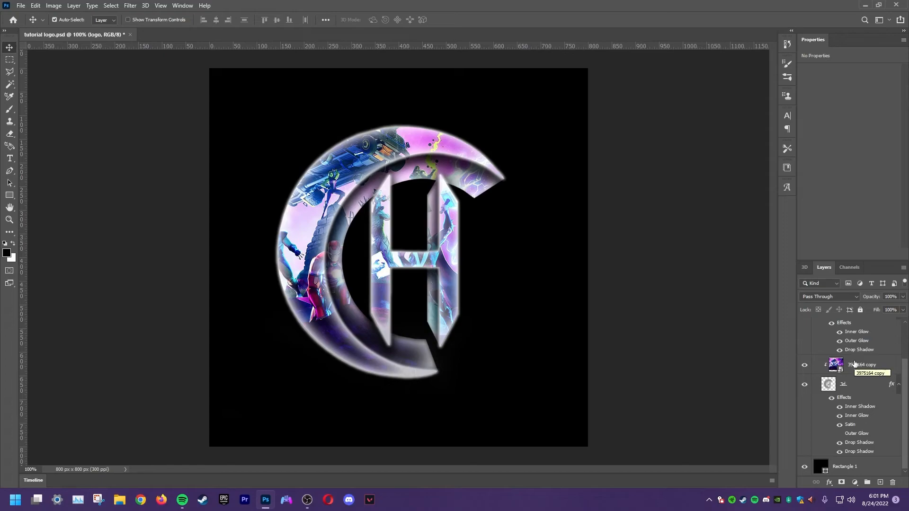
scroll(855, 357, "up", 2)
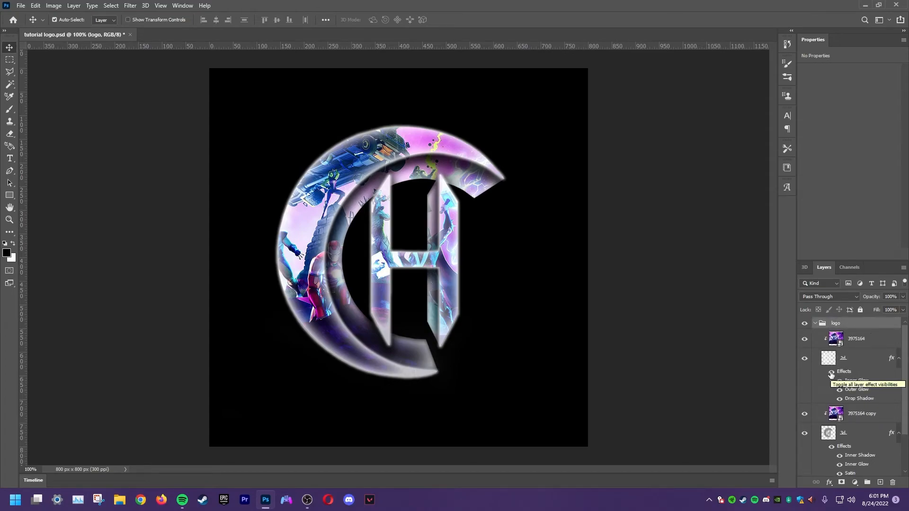
scroll(849, 397, "down", 2)
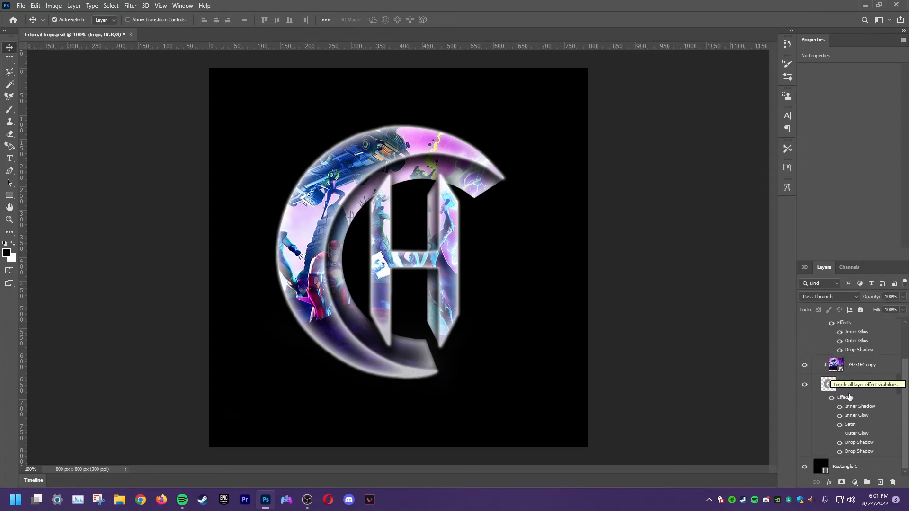
right_click(864, 369)
left_click(763, 104)
key("Return")
scroll(852, 379, "down", 1)
left_click_drag(836, 484, 849, 448)
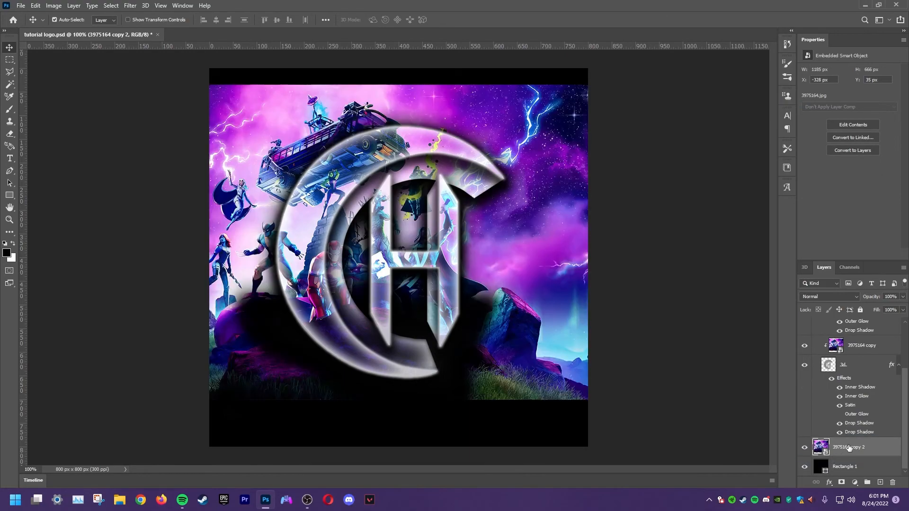